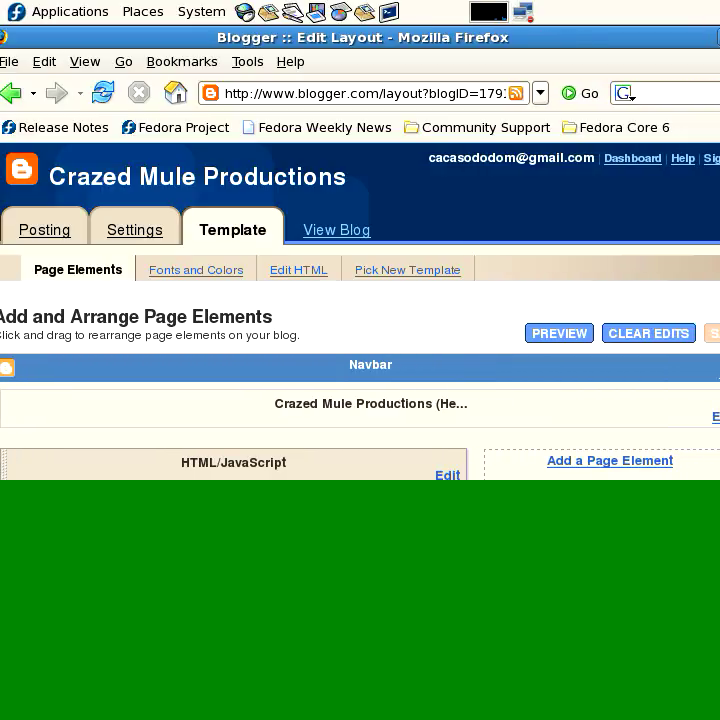
# Review the page elements in the blog's layout and bring the published blog window into view.
pyautogui.scroll(-4, 360, 311)
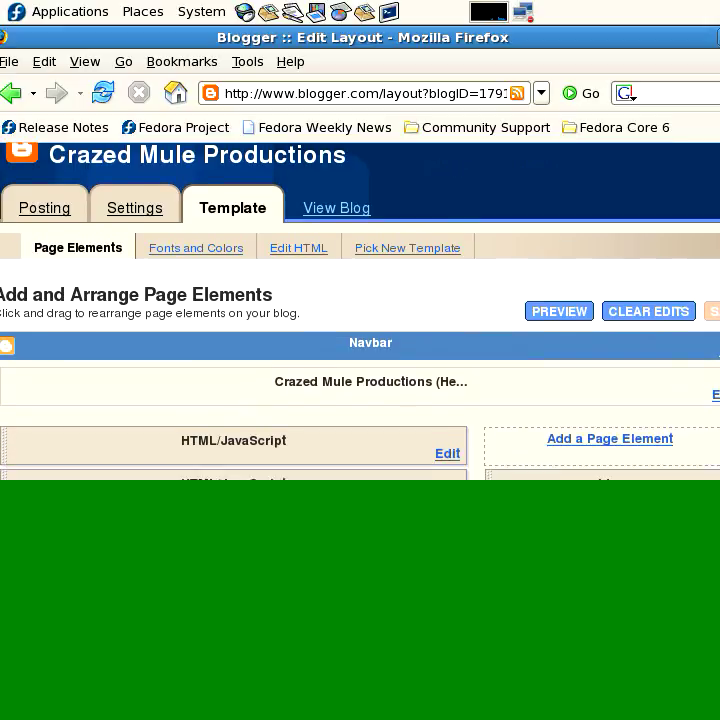
pyautogui.scroll(-1, 360, 310)
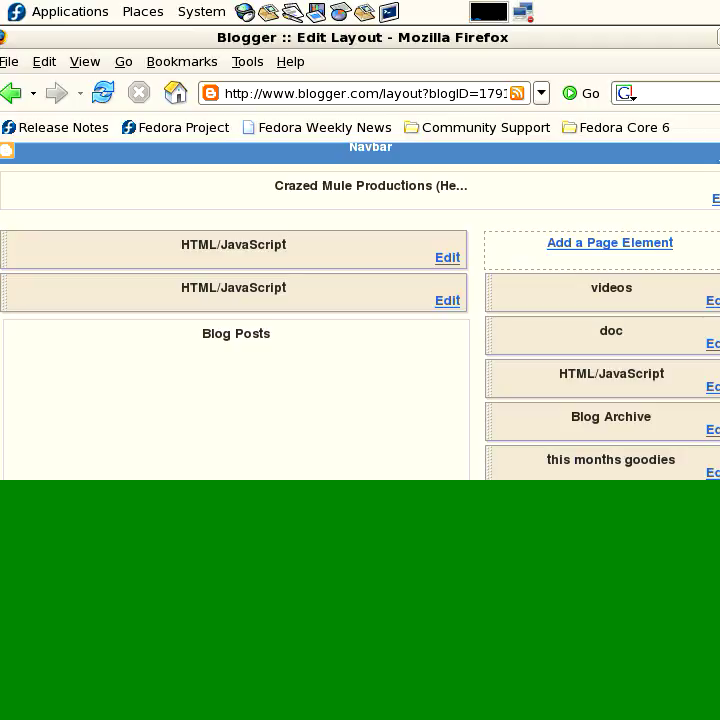
pyautogui.moveTo(365, 478); pyautogui.dragTo(378, 37)
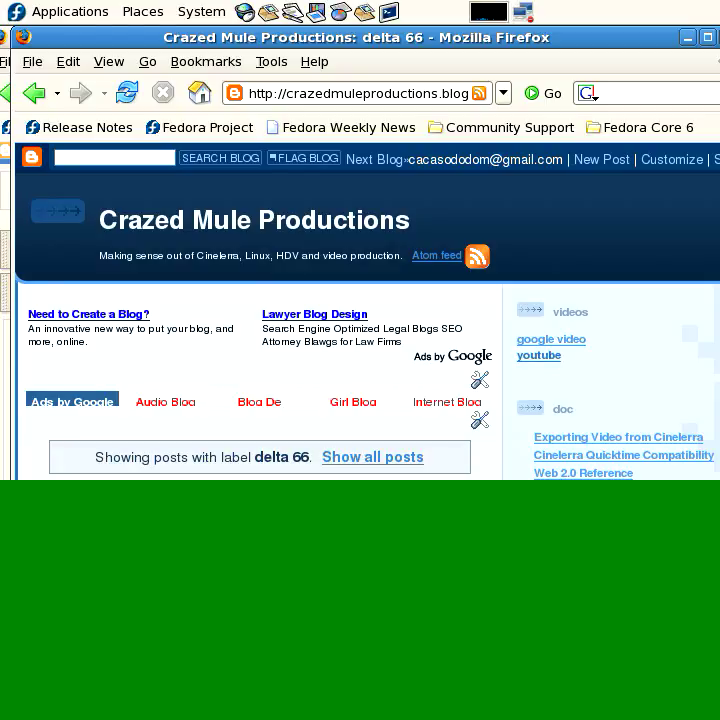
# View the YouTube profile linked from the blog's videos section, look through its video list, and return to the blog.
pyautogui.hotkey('alt', 'Tab')
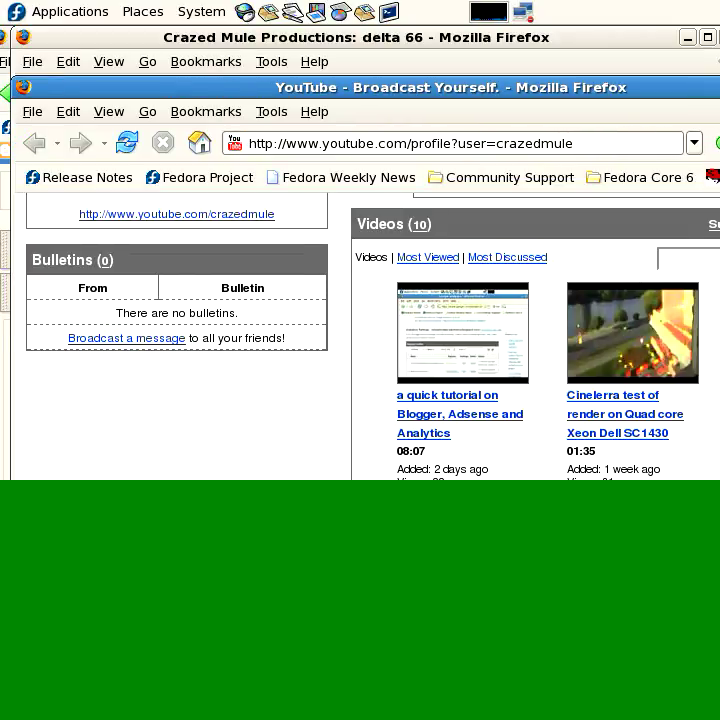
pyautogui.scroll(-3, 370, 340)
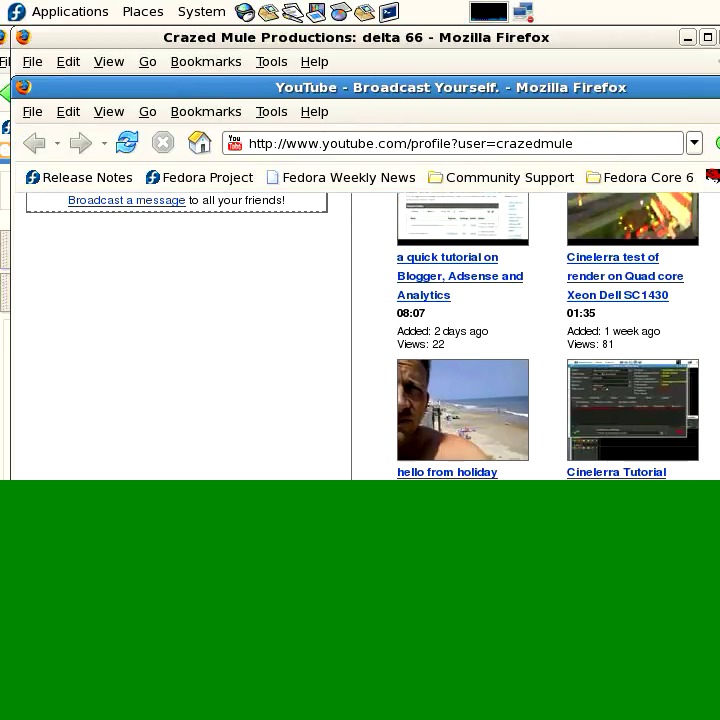
pyautogui.scroll(1, 370, 340)
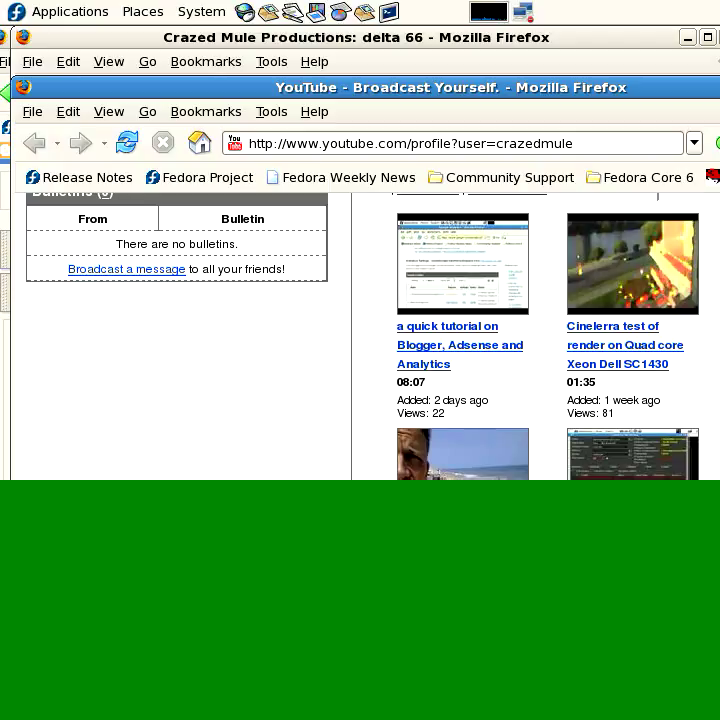
pyautogui.scroll(-2, 370, 340)
pyautogui.scroll(2, 370, 340)
pyautogui.hotkey('alt', 'Tab')
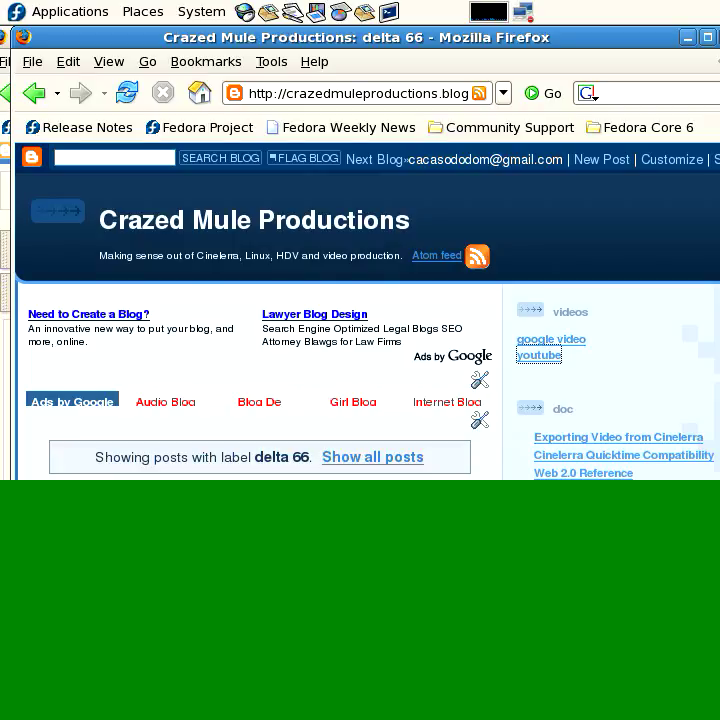
# Move the published blog window out of the way and open the videos page element for editing from the layout.
pyautogui.moveTo(356, 37); pyautogui.dragTo(467, 425)
pyautogui.click(450, 87)
pyautogui.click(362, 37)
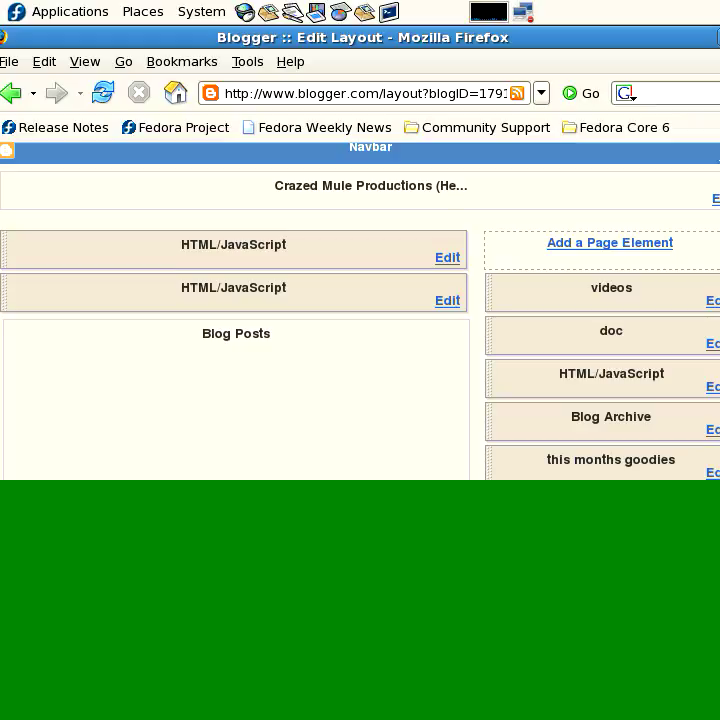
pyautogui.click(713, 300)
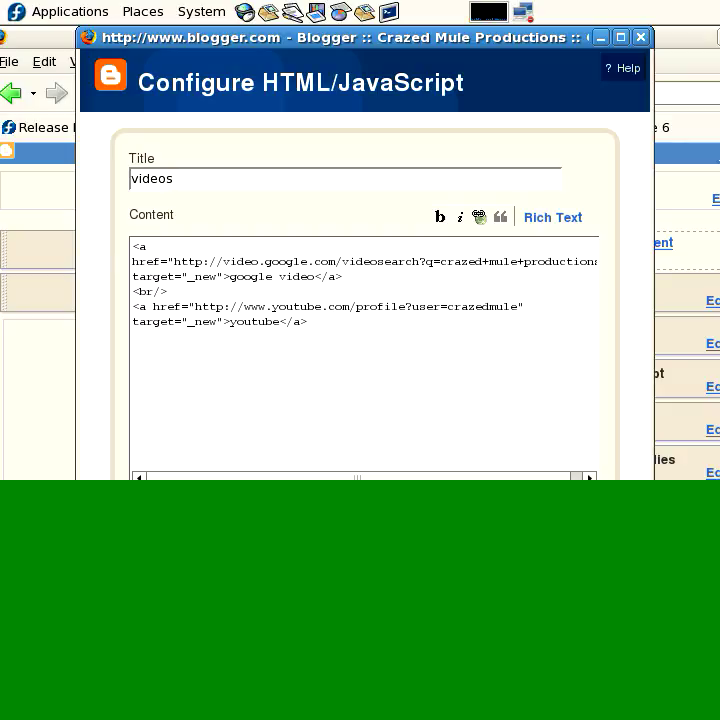
# Examine the google video link's HTML piece by piece: the start of the anchor tag, its closing bracket, the link text and the closing tag.
pyautogui.moveTo(133, 245); pyautogui.dragTo(160, 262)
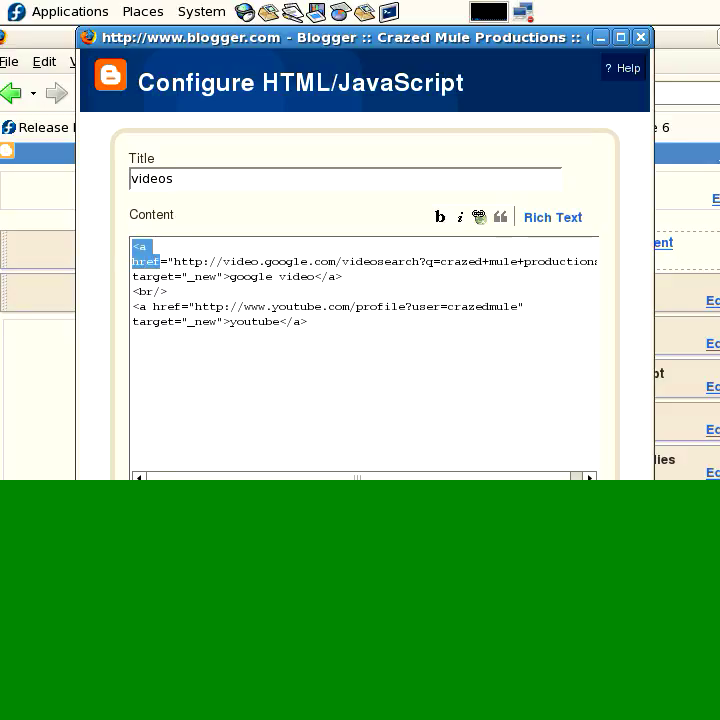
pyautogui.moveTo(231, 276); pyautogui.dragTo(223, 276)
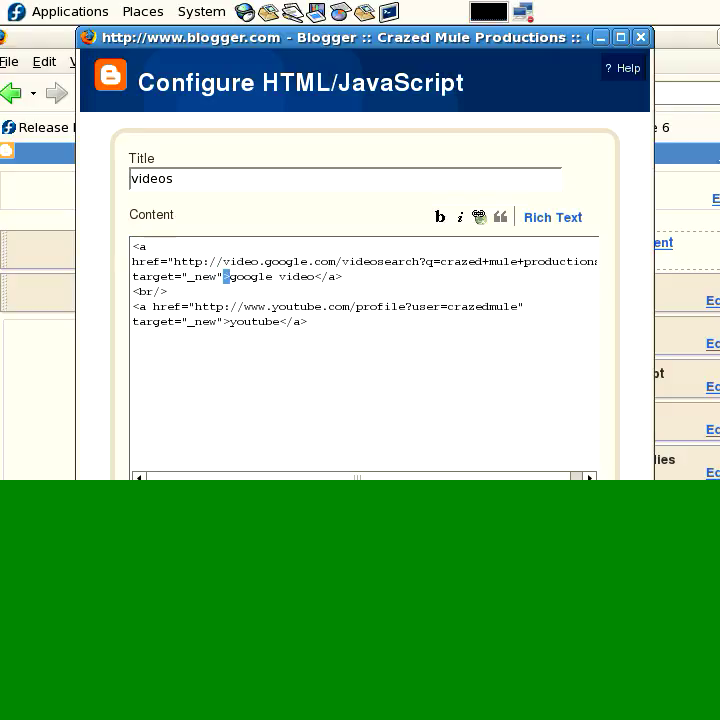
pyautogui.hotkey('alt', 'Tab')
pyautogui.moveTo(467, 425); pyautogui.dragTo(414, 360)
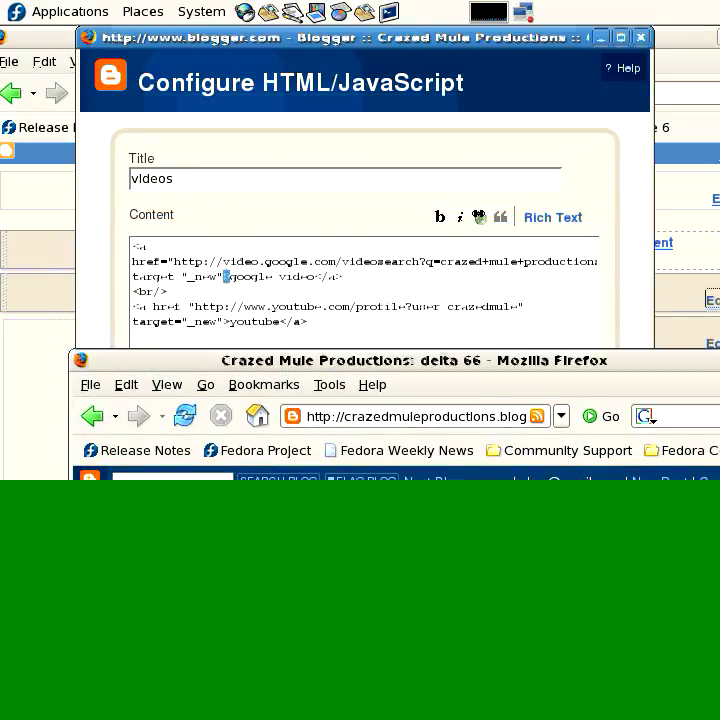
pyautogui.click(224, 276)
pyautogui.moveTo(226, 276); pyautogui.dragTo(314, 276)
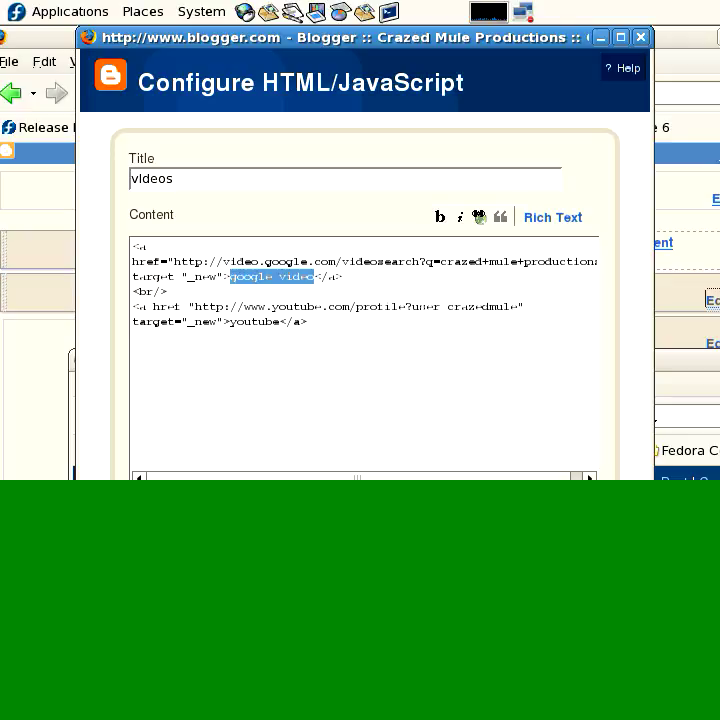
pyautogui.click(320, 276)
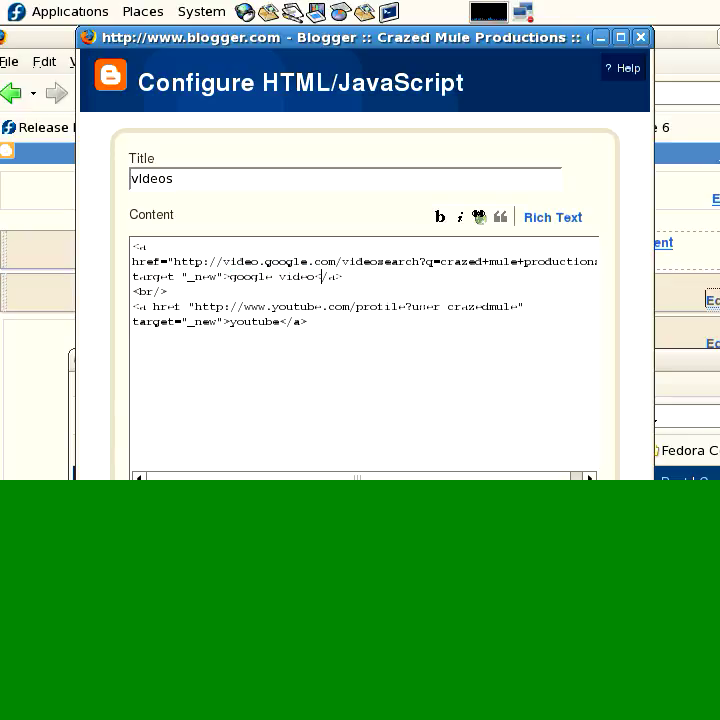
pyautogui.moveTo(321, 276)
pyautogui.mouseDown()
pyautogui.moveTo(341, 276)
pyautogui.moveTo(314, 276)
pyautogui.mouseUp()
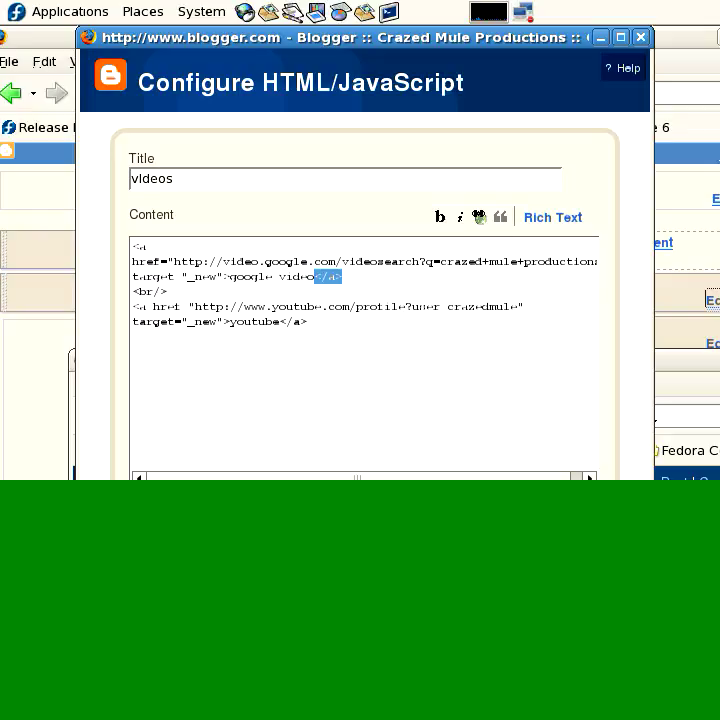
# Highlight the google video link's full opening tag, its closing tag, and the entire anchor element.
pyautogui.moveTo(229, 276); pyautogui.dragTo(132, 245)
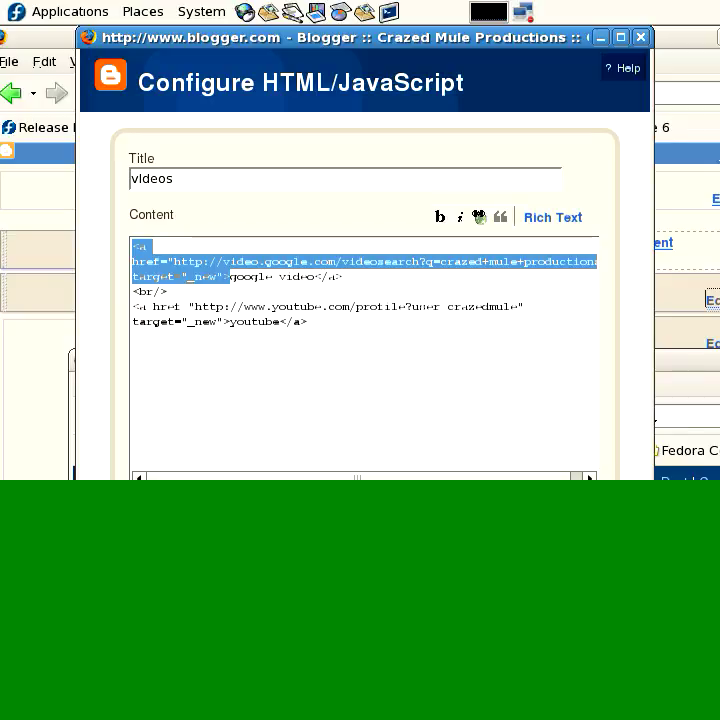
pyautogui.moveTo(314, 276); pyautogui.dragTo(342, 276)
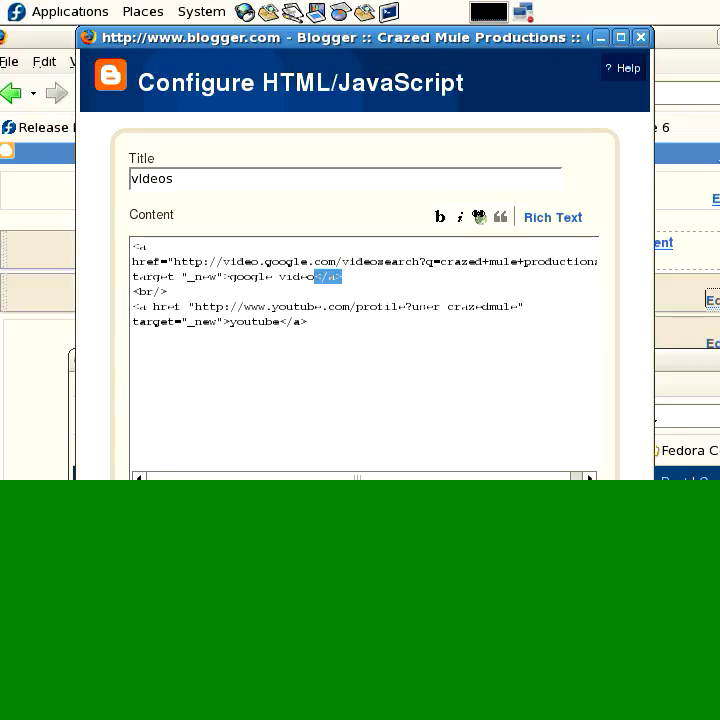
pyautogui.click(342, 276)
pyautogui.moveTo(342, 276); pyautogui.dragTo(133, 245)
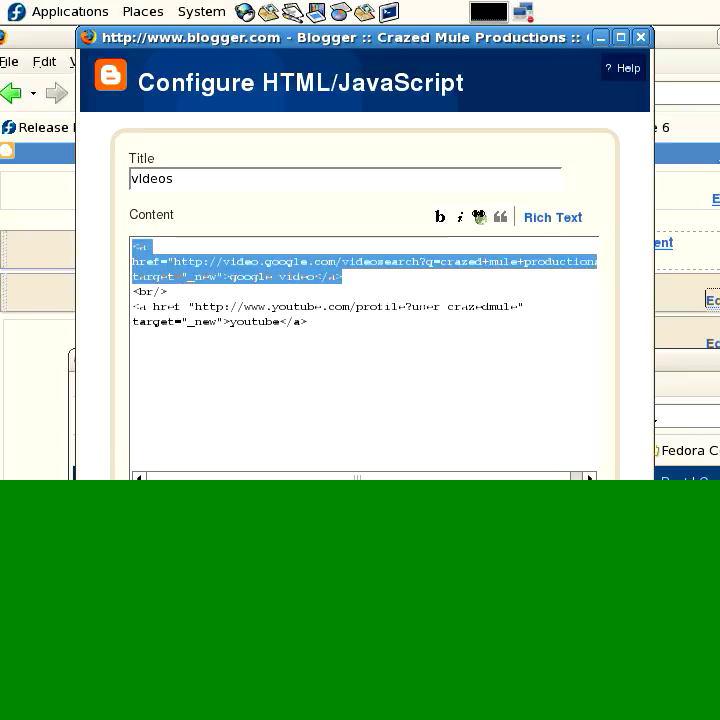
# Close the videos element's configuration window without saving and bring the published blog window back over the layout.
pyautogui.hotkey('alt', 'F4')
pyautogui.moveTo(414, 360); pyautogui.dragTo(439, 412)
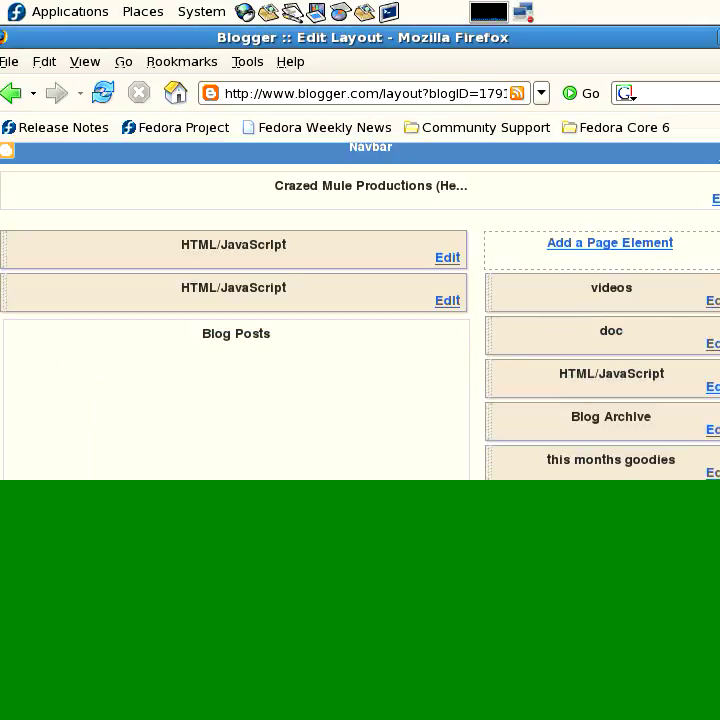
pyautogui.scroll(-1, 360, 311)
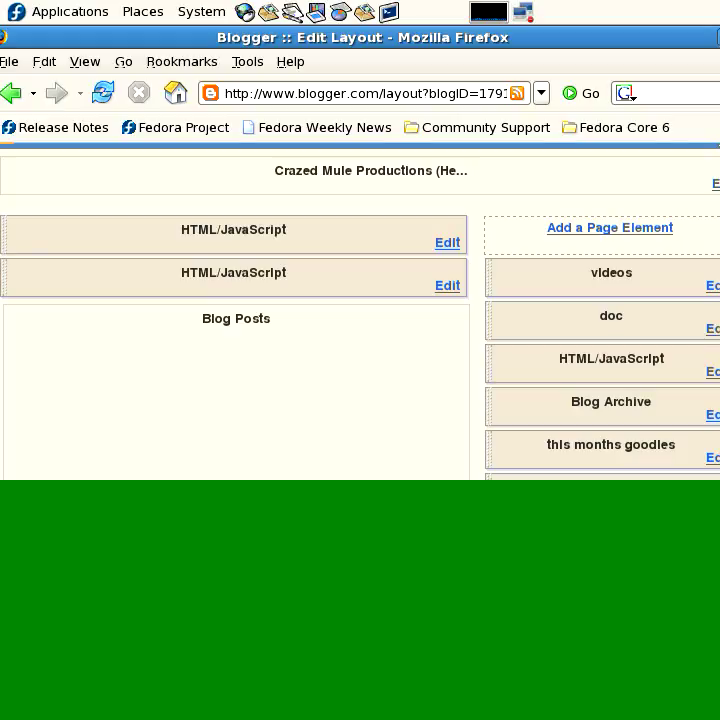
pyautogui.hotkey('alt', 'Tab')
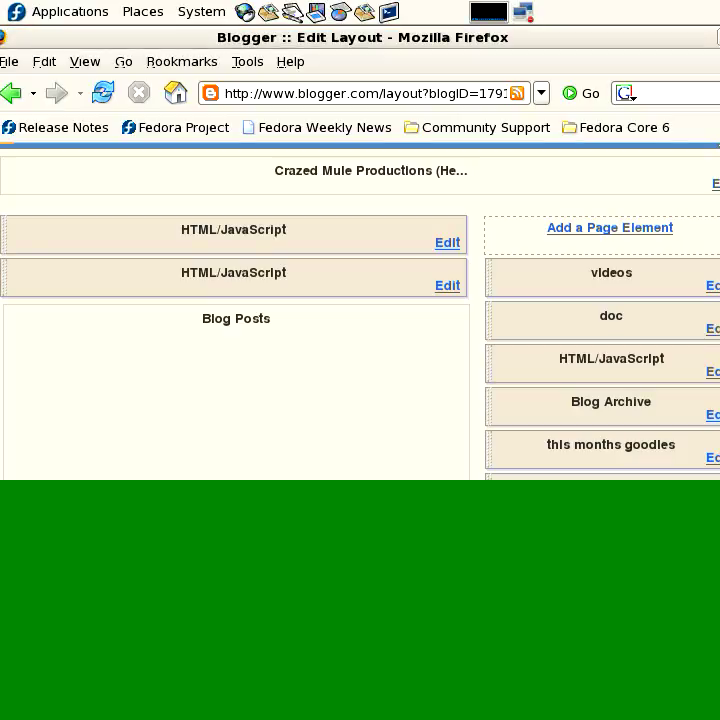
pyautogui.moveTo(439, 412); pyautogui.dragTo(281, 100)
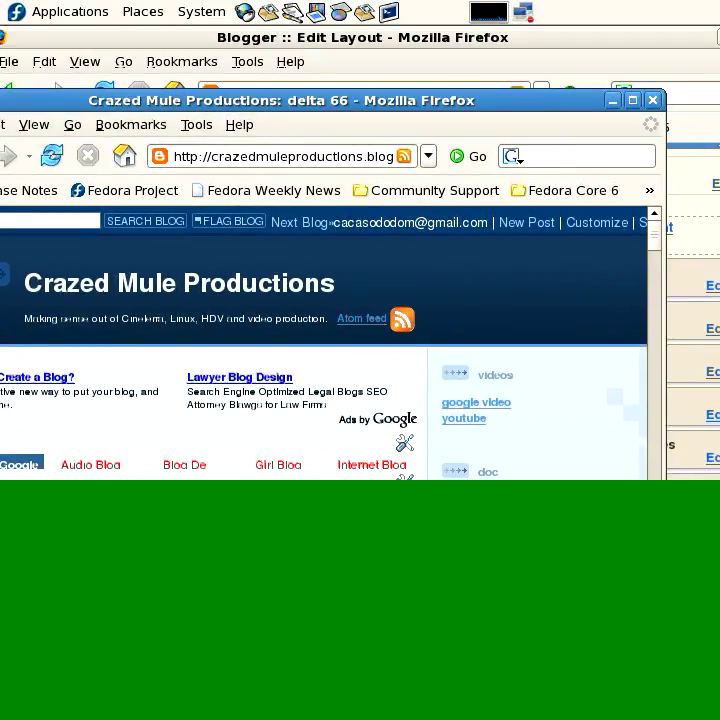
# Examine the skyscraper ad in the published blog's sidebar below the doc links.
pyautogui.scroll(-4, 324, 343)
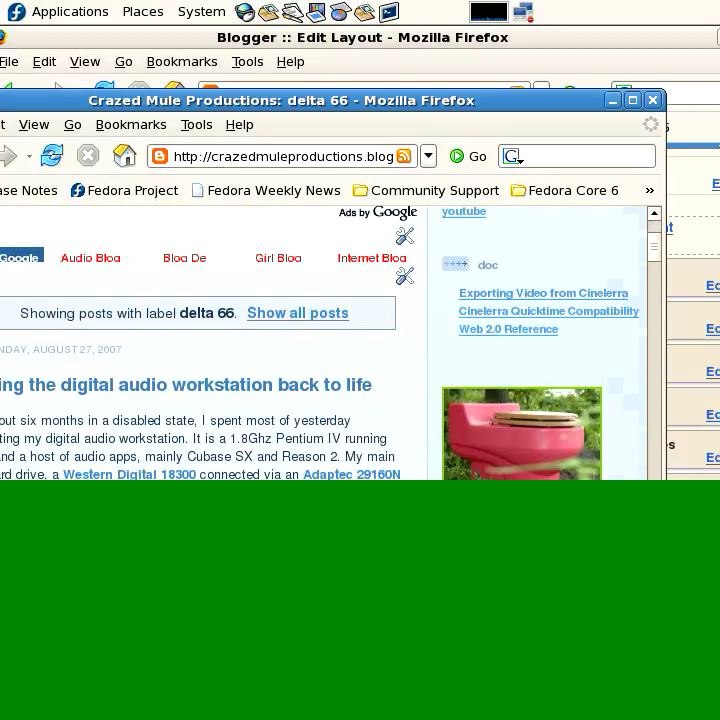
pyautogui.scroll(-3, 320, 340)
pyautogui.scroll(-1, 320, 340)
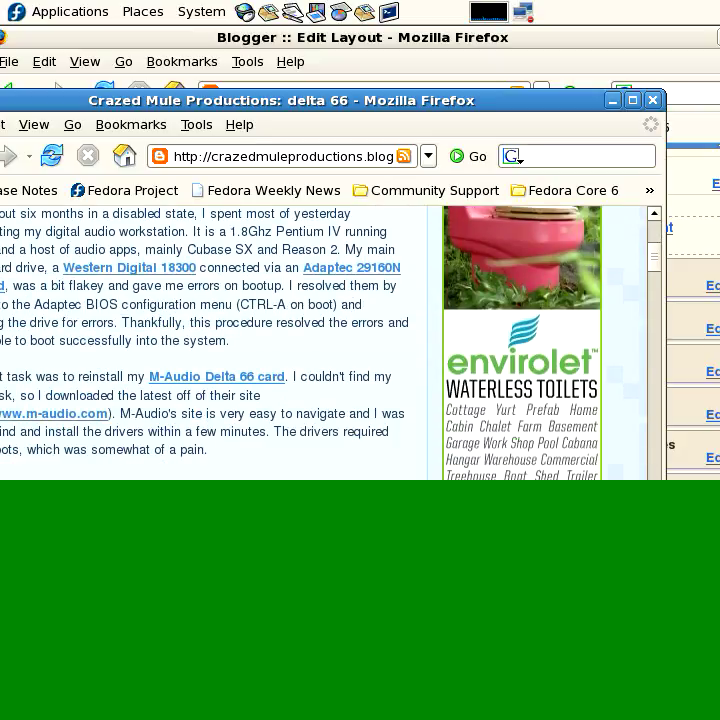
pyautogui.scroll(-5, 320, 340)
pyautogui.scroll(8, 320, 340)
# Move the published blog window aside and open the sidebar HTML/JavaScript element below doc for editing.
pyautogui.moveTo(281, 100); pyautogui.dragTo(575, 435)
pyautogui.hotkey('alt', 'Tab')
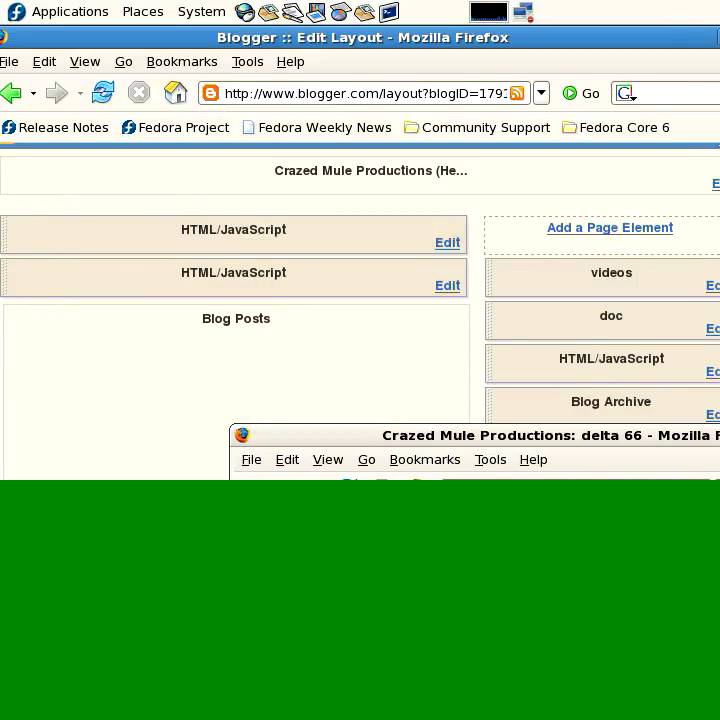
pyautogui.hotkey('alt', 'Tab')
pyautogui.click(712, 371)
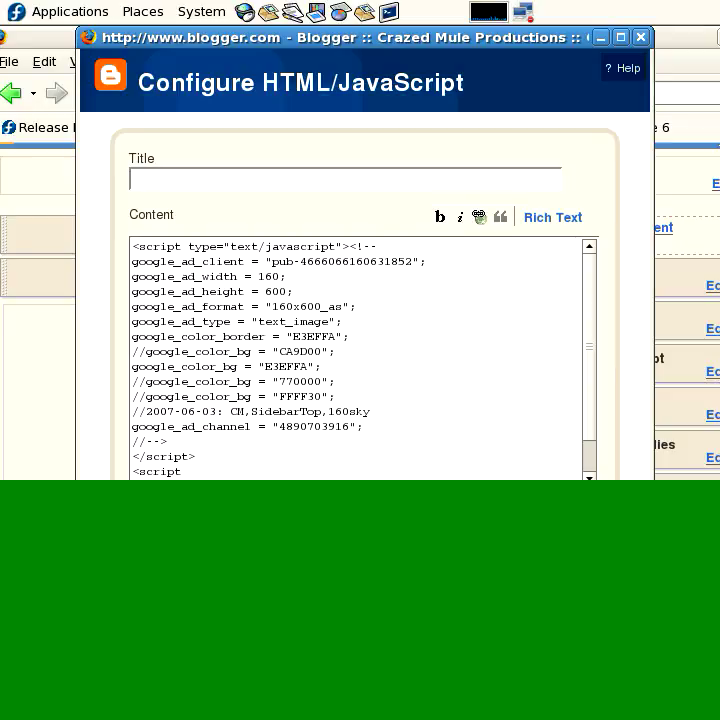
# Examine the sidebar ad's script from its opening script tag to its end, highlighting the entire code.
pyautogui.click(133, 246)
pyautogui.moveTo(133, 246); pyautogui.dragTo(230, 478)
pyautogui.click(230, 373)
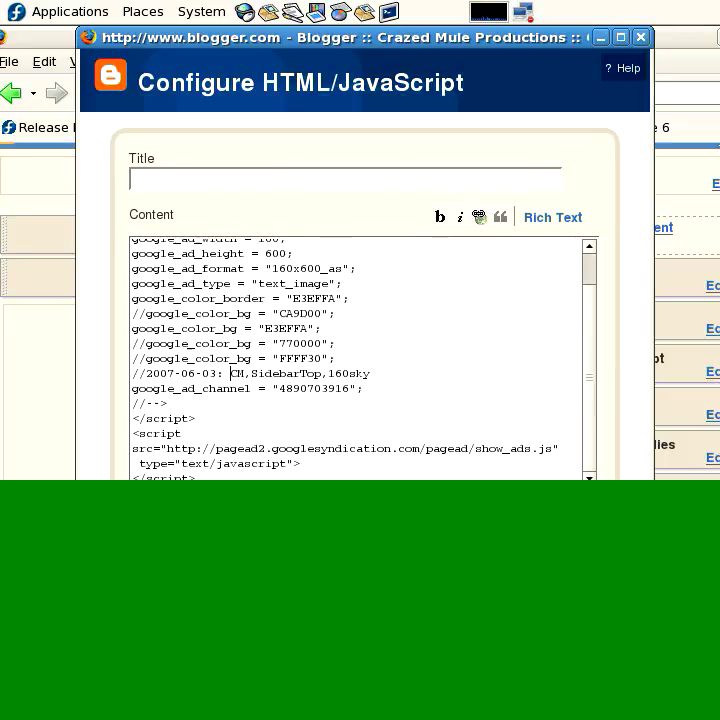
pyautogui.scroll(2, 355, 360)
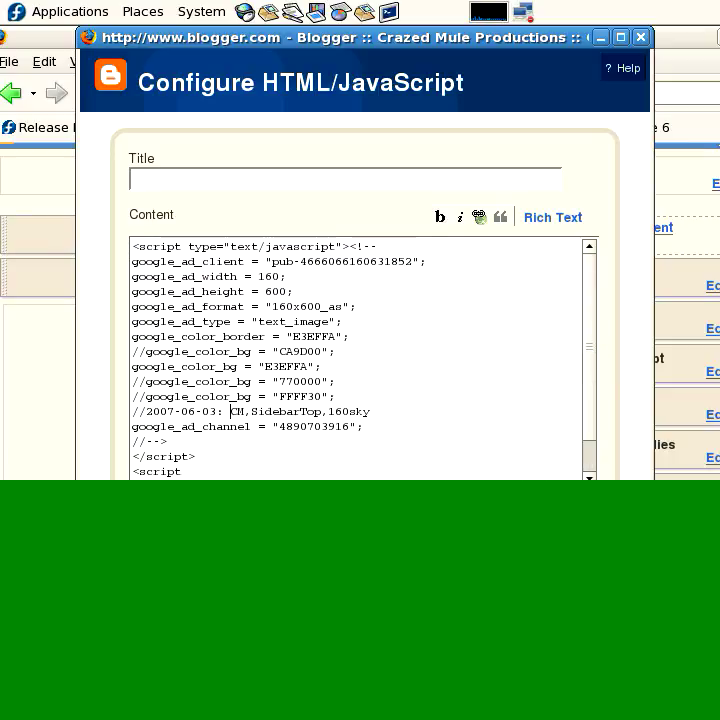
pyautogui.moveTo(132, 246); pyautogui.dragTo(208, 366)
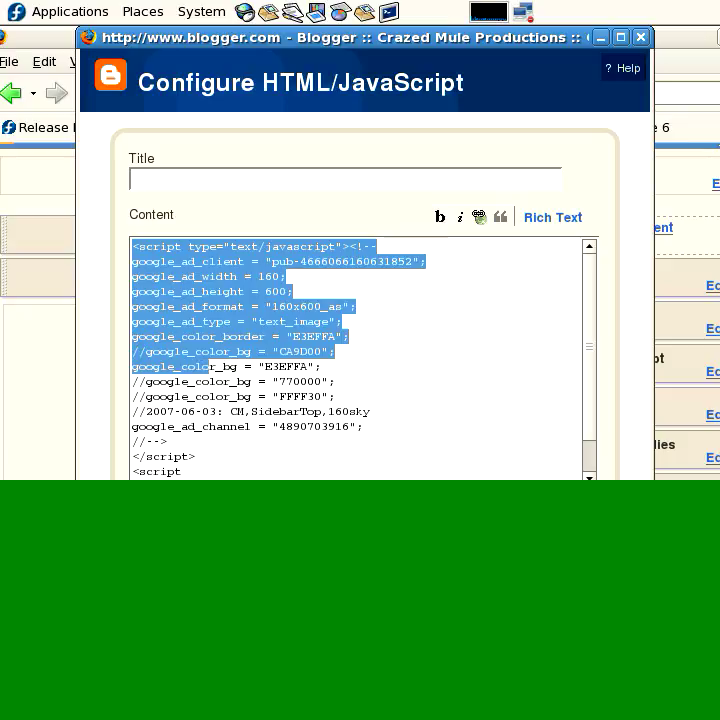
pyautogui.click(208, 366)
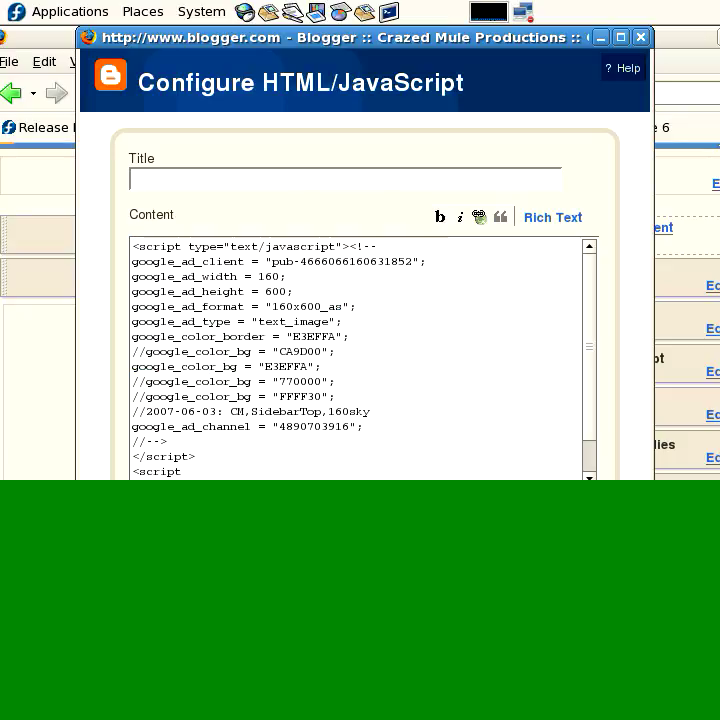
pyautogui.moveTo(132, 246); pyautogui.dragTo(195, 490)
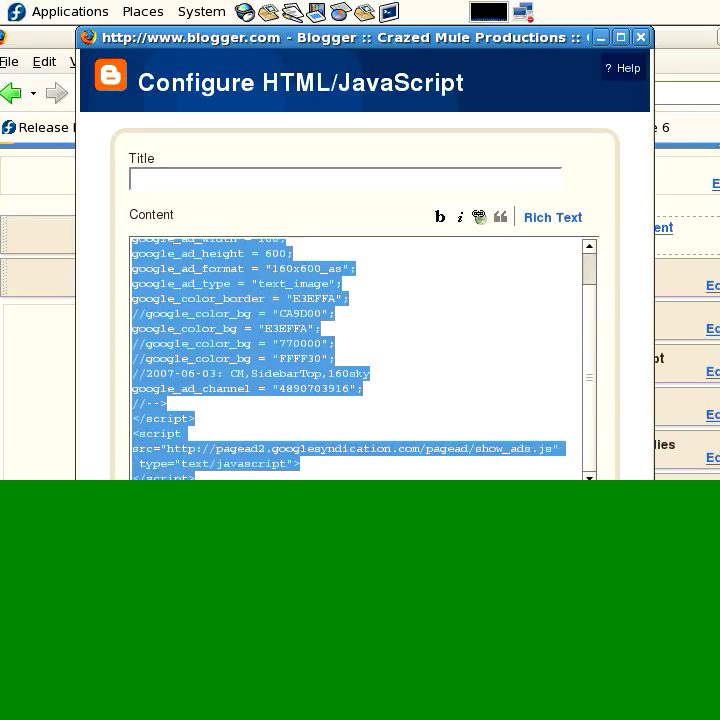
pyautogui.click(265, 373)
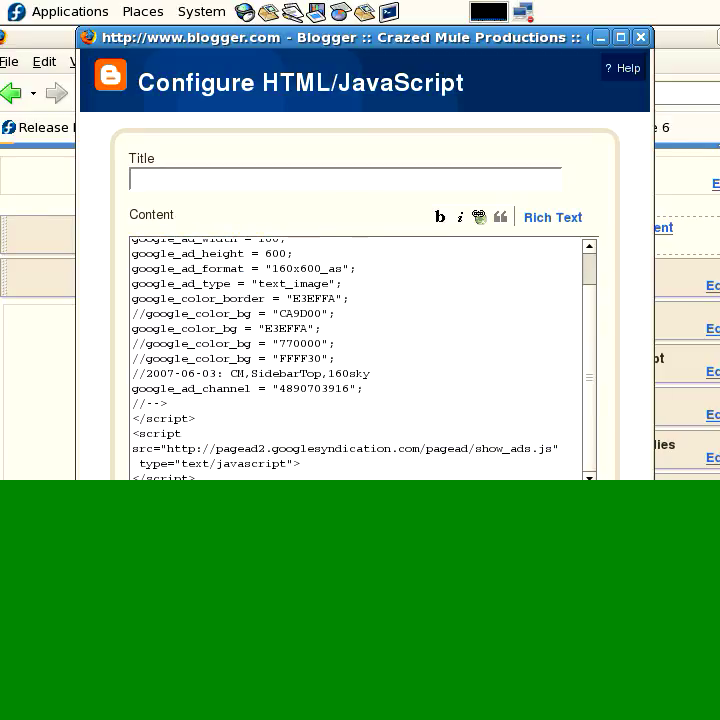
pyautogui.moveTo(195, 478); pyautogui.dragTo(132, 240)
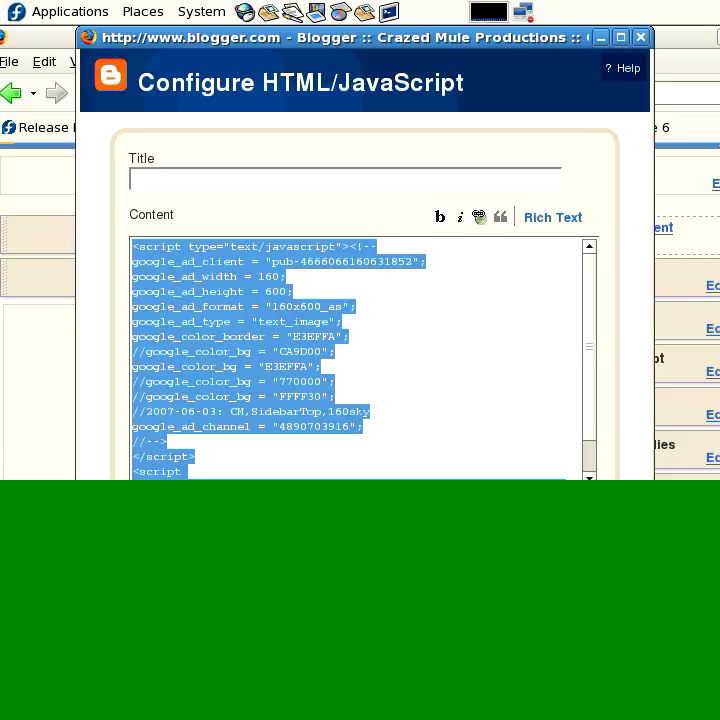
# Highlight the google_ad_format value 160x600_as in the ad script.
pyautogui.click(230, 306)
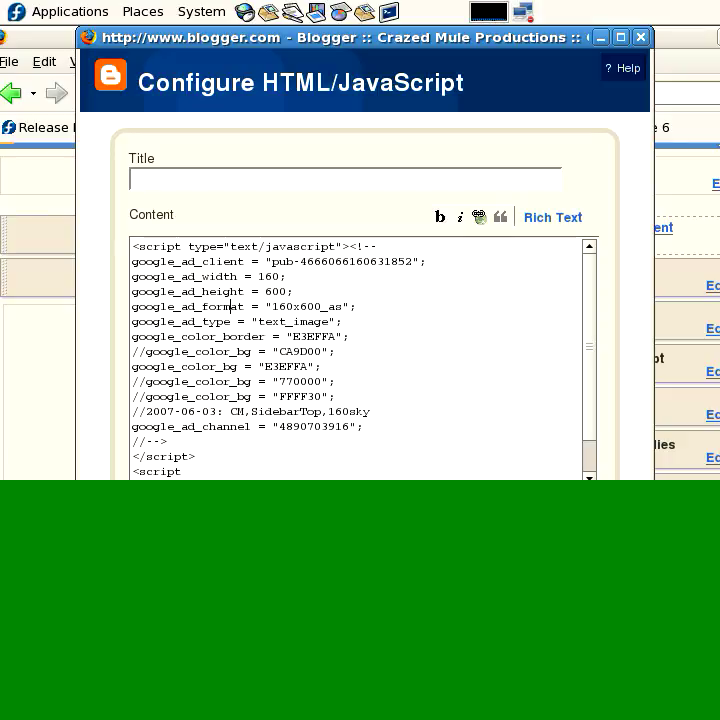
pyautogui.doubleClick(306, 306)
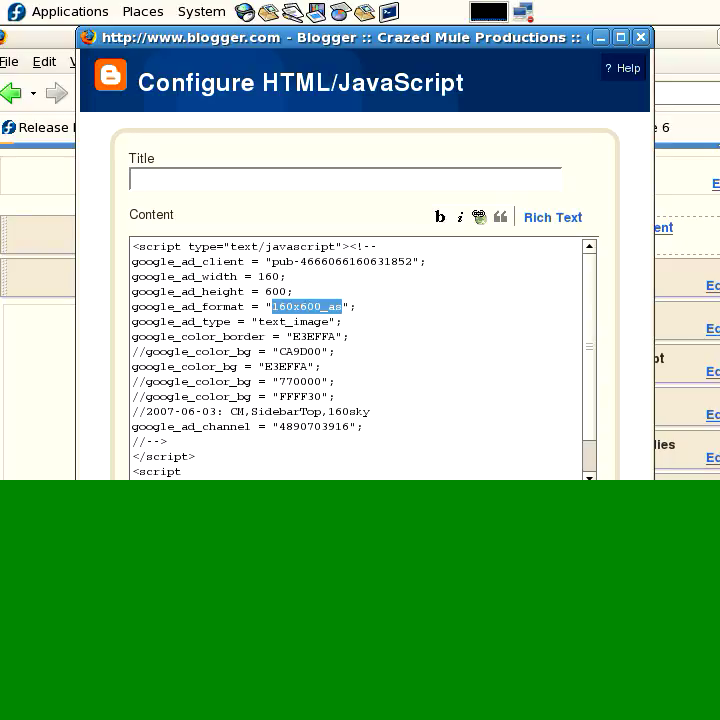
# Highlight the google_ad_type value and change the google_color_border value to E3FAEF in the ad script.
pyautogui.moveTo(259, 321); pyautogui.dragTo(328, 321)
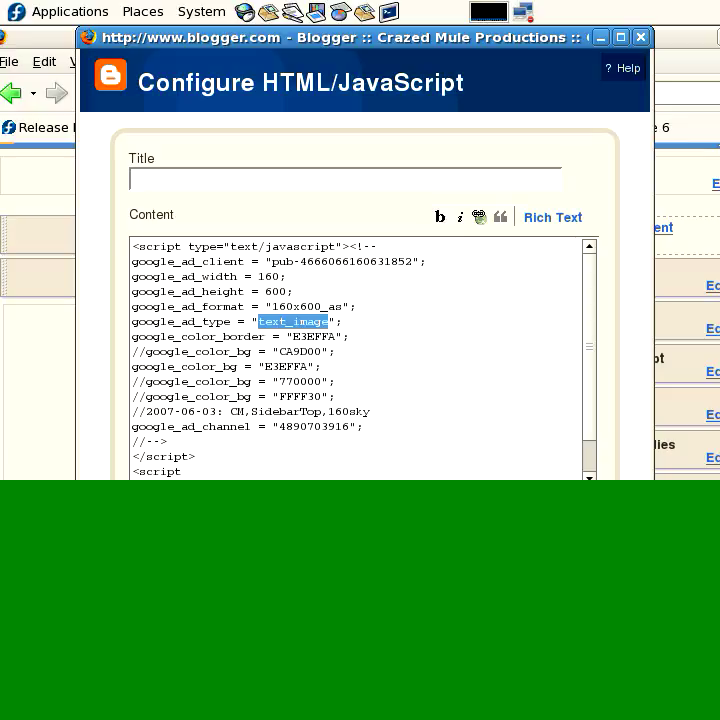
pyautogui.moveTo(342, 336)
pyautogui.mouseDown()
pyautogui.moveTo(307, 351)
pyautogui.moveTo(293, 336)
pyautogui.moveTo(335, 336)
pyautogui.mouseUp()
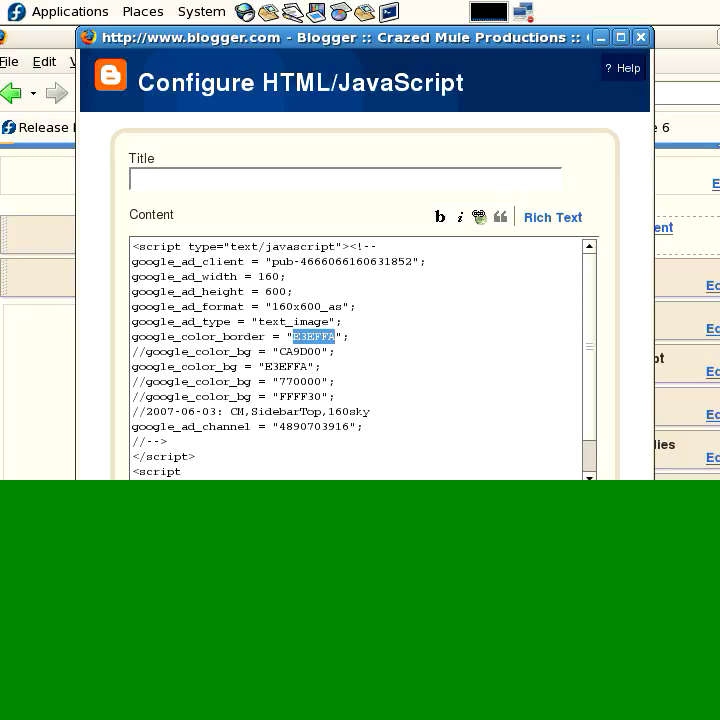
pyautogui.moveTo(294, 336); pyautogui.dragTo(306, 336)
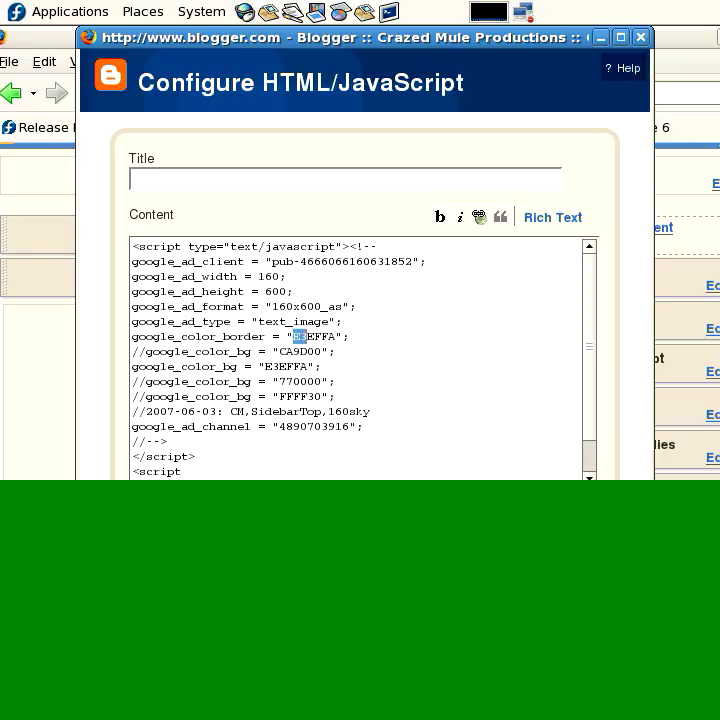
pyautogui.click(307, 336)
pyautogui.moveTo(307, 336); pyautogui.dragTo(335, 336)
# Rearrange the first commented google_color_bg value so that it reads 9DCA00.
pyautogui.moveTo(279, 351); pyautogui.dragTo(293, 351)
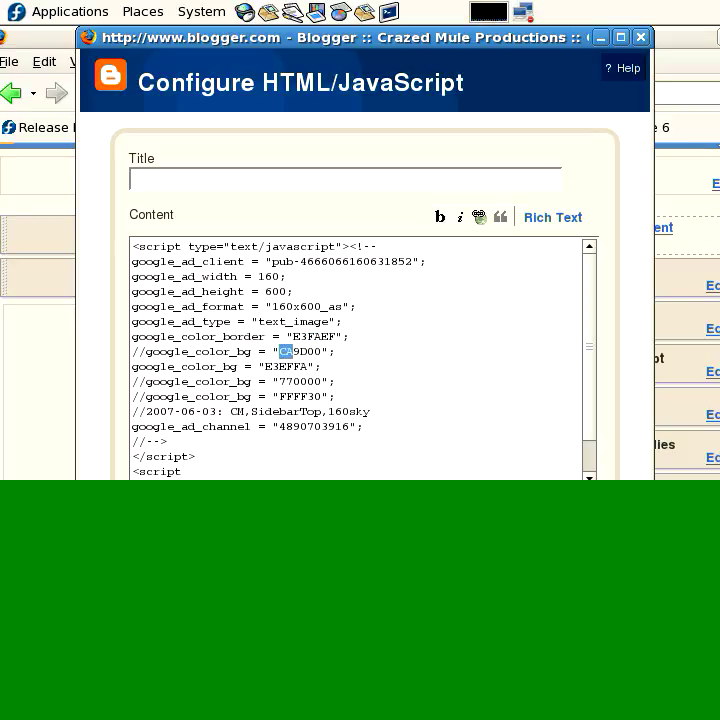
pyautogui.moveTo(286, 351); pyautogui.dragTo(308, 351)
pyautogui.click(307, 351)
# Examine the digit pairs 00, CA and 9D of the first commented background color, highlighting each in turn.
pyautogui.moveTo(306, 351); pyautogui.dragTo(321, 351)
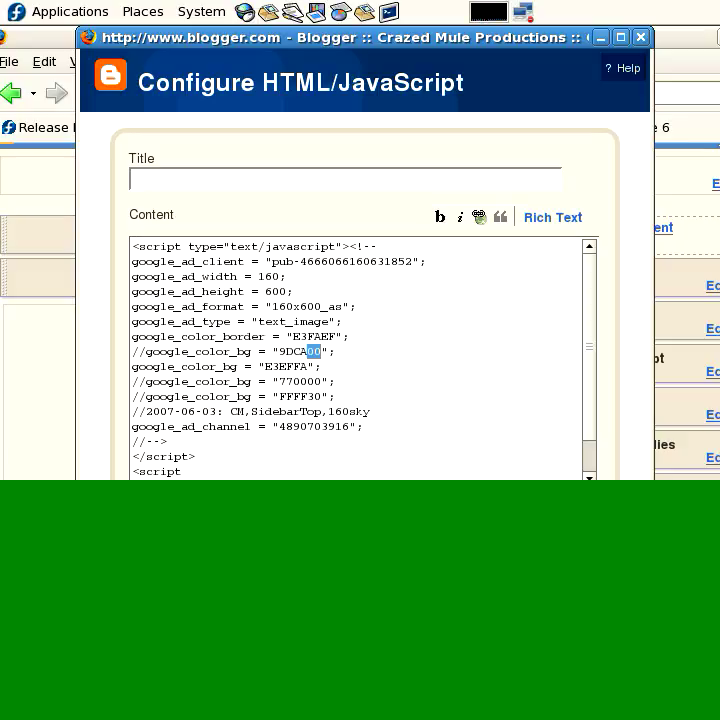
pyautogui.click(314, 351)
pyautogui.hotkey('shift', 'Right')
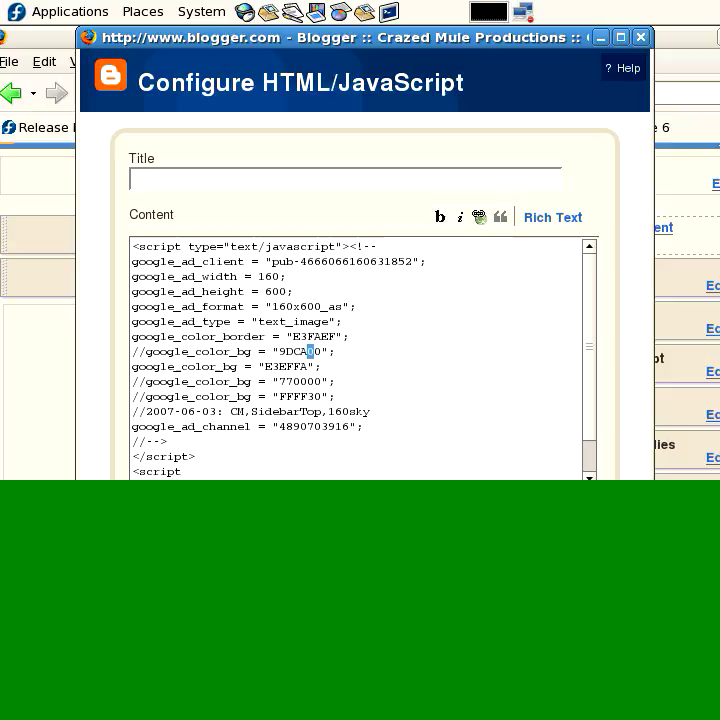
pyautogui.hotkey('shift', 'Left')
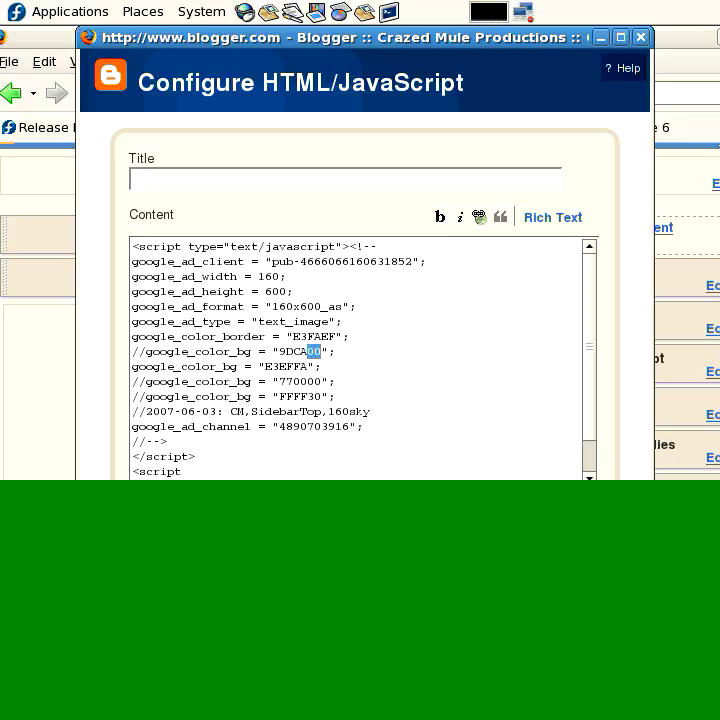
pyautogui.moveTo(306, 351)
pyautogui.mouseDown()
pyautogui.moveTo(286, 351)
pyautogui.moveTo(293, 351)
pyautogui.mouseUp()
pyautogui.press('Left')
pyautogui.hotkey('shift', 'Left')
pyautogui.hotkey('shift', 'Left')
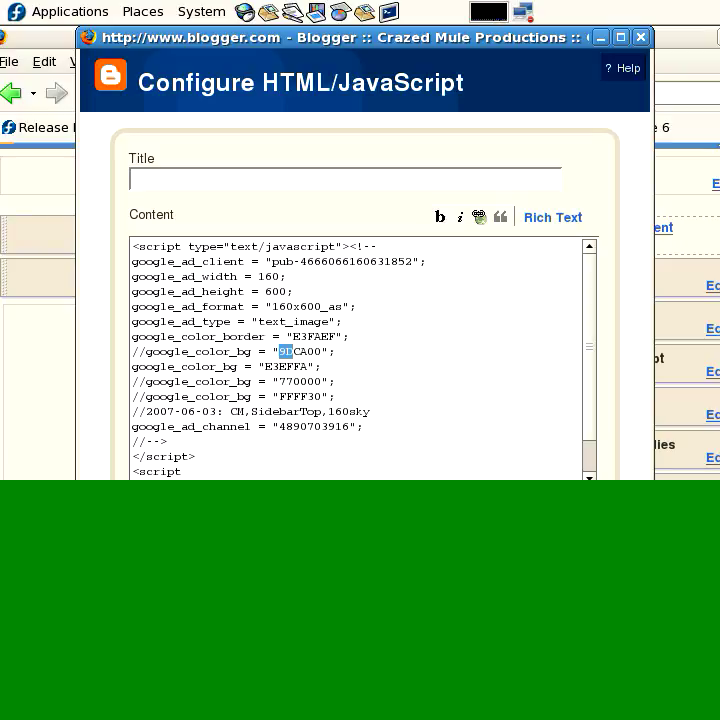
# Bring up the HTML/JavaScript element with the Google Analytics script, copy its entire code and close the element.
pyautogui.hotkey('alt', 'Tab')
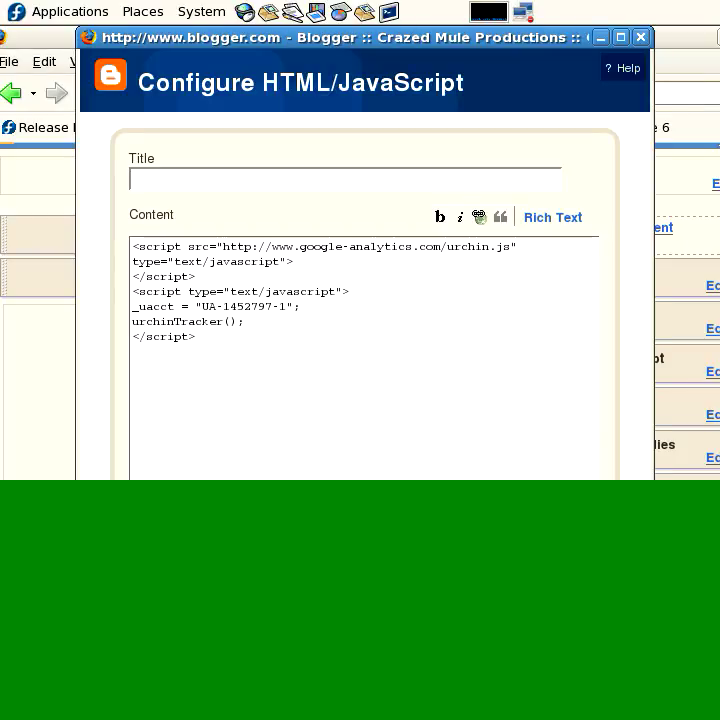
pyautogui.moveTo(194, 337); pyautogui.dragTo(132, 244)
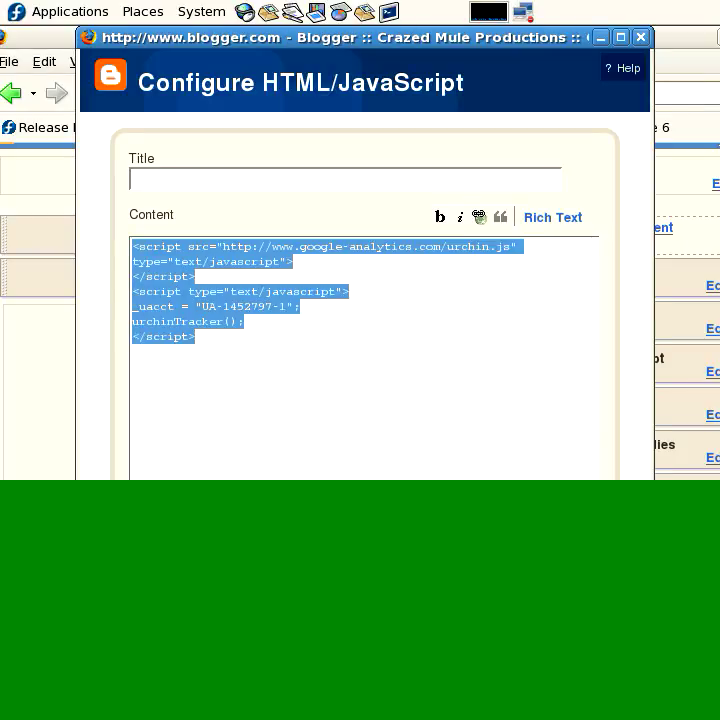
pyautogui.click(188, 291)
pyautogui.moveTo(196, 337); pyautogui.dragTo(132, 246)
pyautogui.click(237, 306)
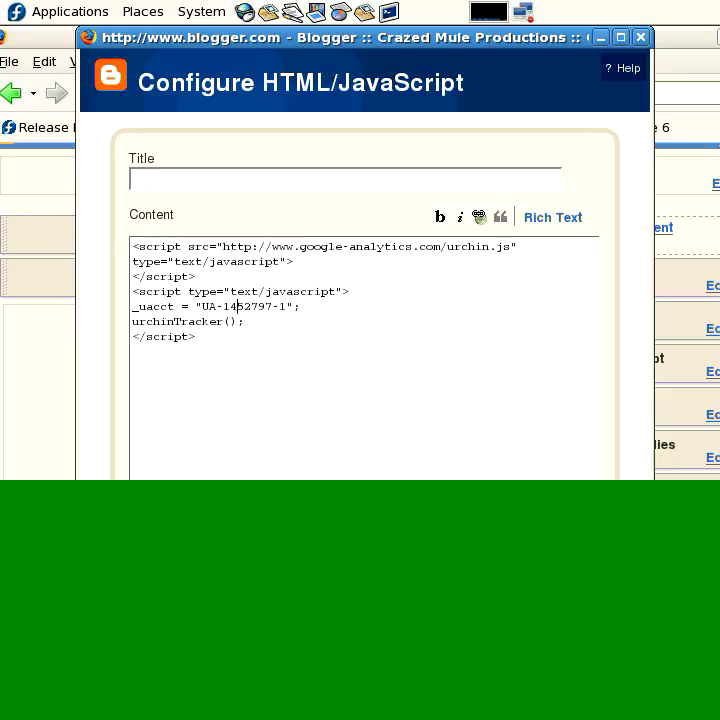
pyautogui.moveTo(196, 337); pyautogui.dragTo(133, 245)
pyautogui.hotkey('ctrl', 'c')
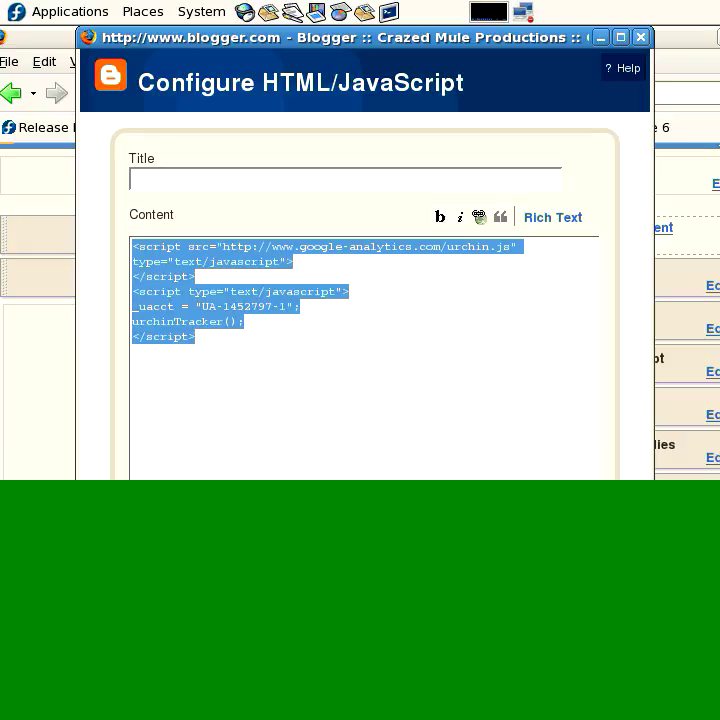
pyautogui.click(640, 37)
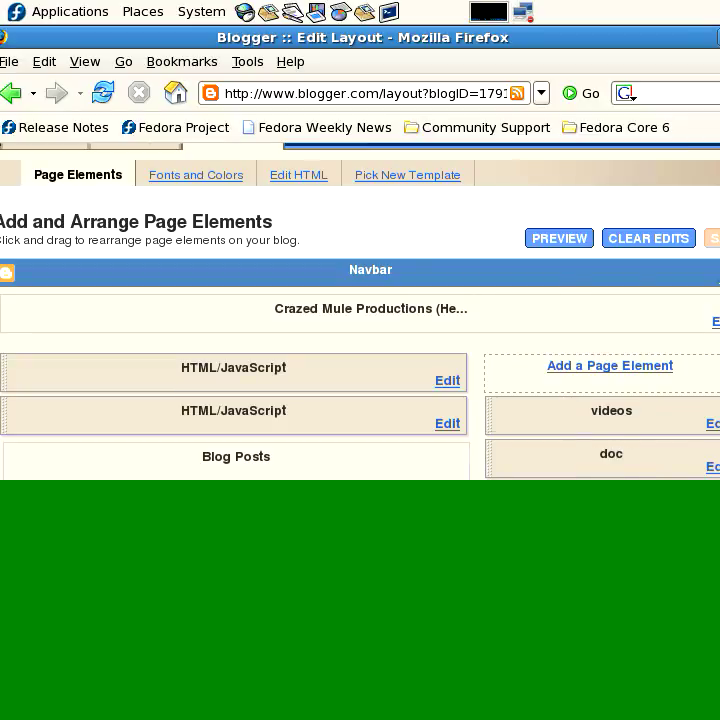
# Start a new HTML/JavaScript page element in the footer area of the layout.
pyautogui.scroll(-4, 360, 311)
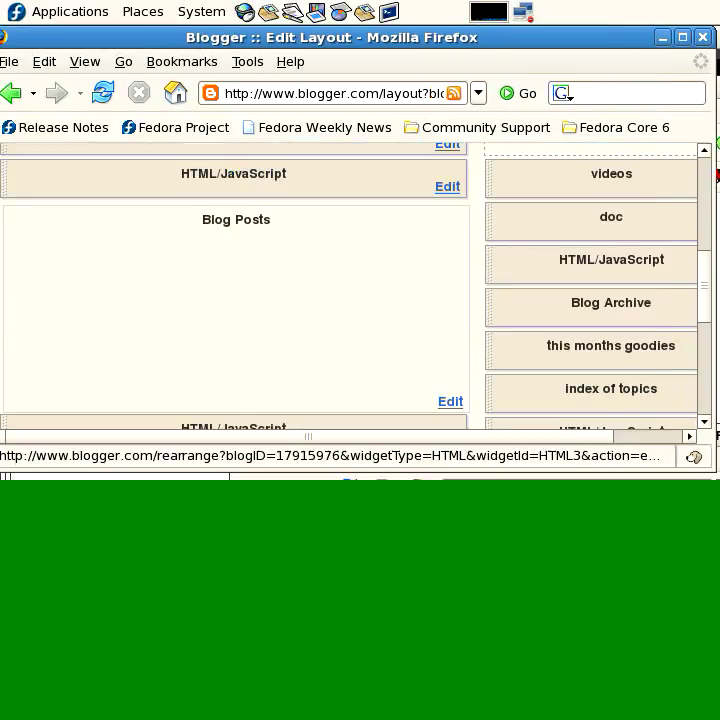
pyautogui.scroll(-5, 350, 290)
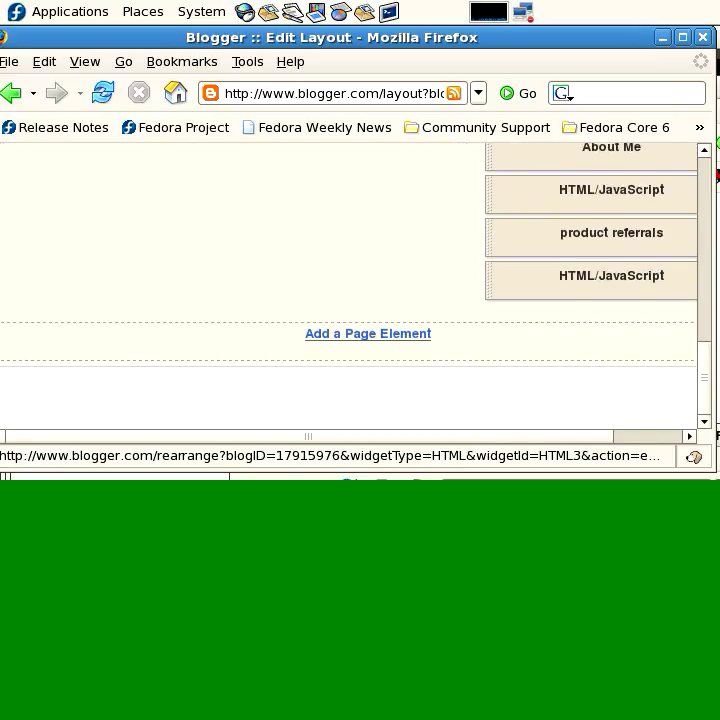
pyautogui.click(368, 334)
pyautogui.scroll(-3, 356, 270)
pyautogui.moveTo(484, 270); pyautogui.dragTo(388, 270)
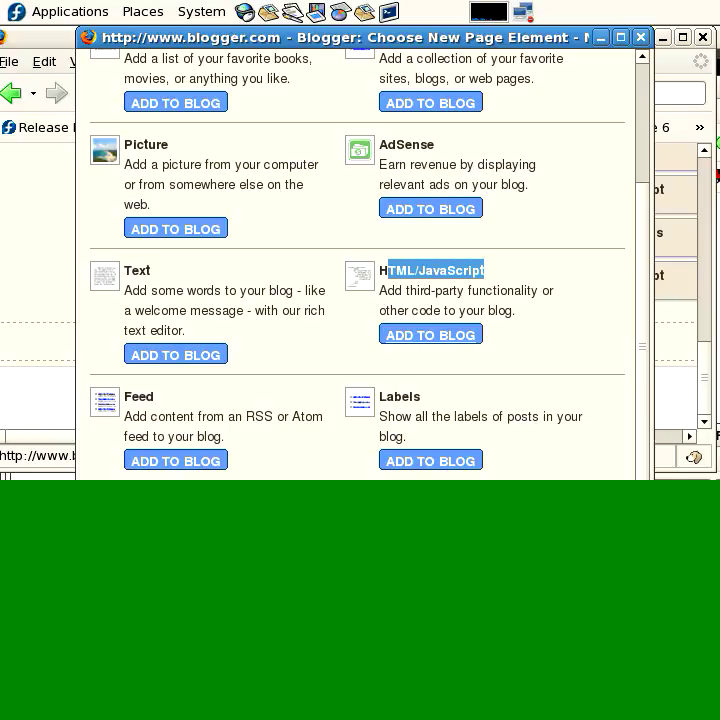
pyautogui.click(430, 335)
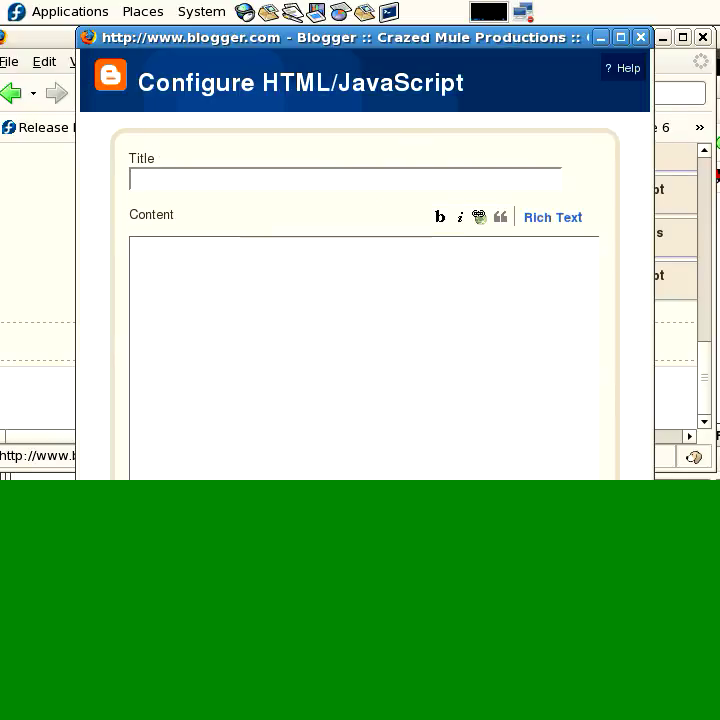
# Paste the copied Google Analytics script as the new element's content, review it and close the element unsaved.
pyautogui.click(134, 246)
pyautogui.hotkey('ctrl', 'v')
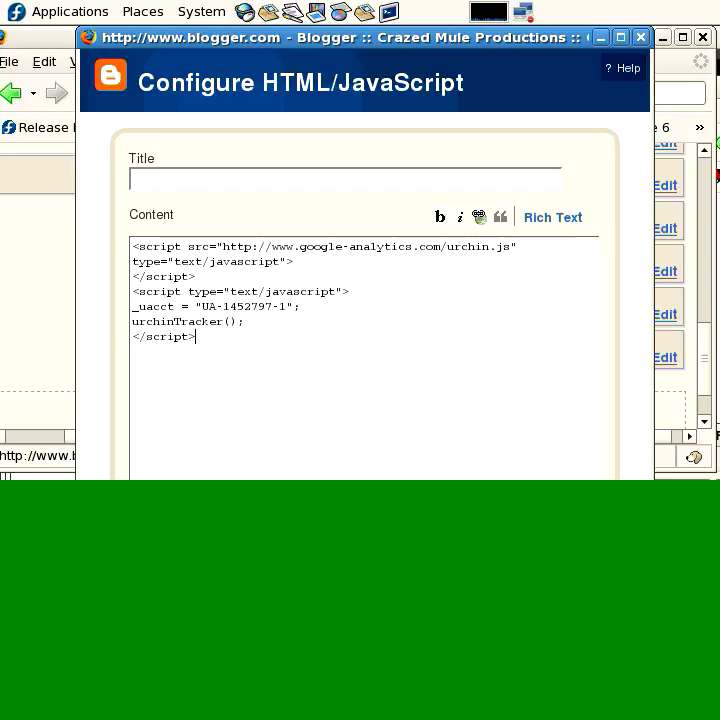
pyautogui.moveTo(652, 478); pyautogui.dragTo(636, 345)
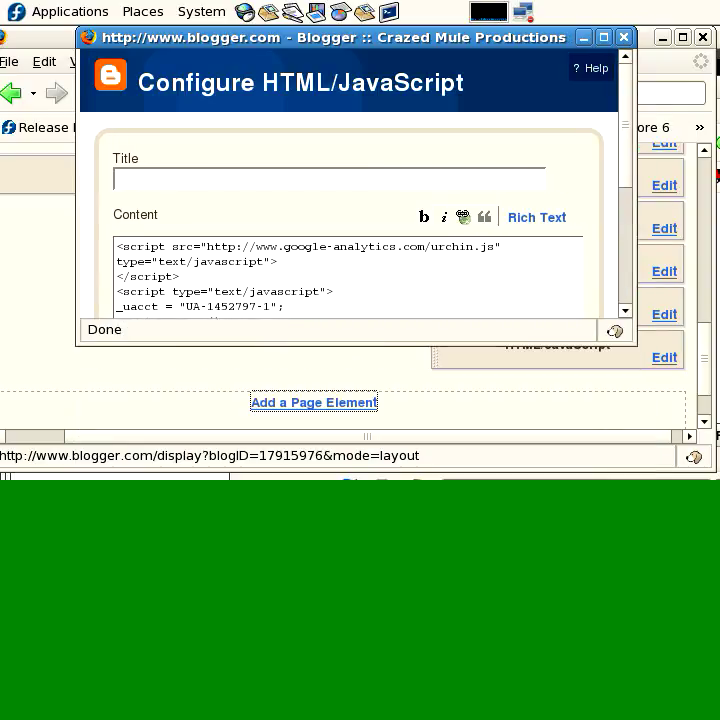
pyautogui.scroll(-5, 349, 183)
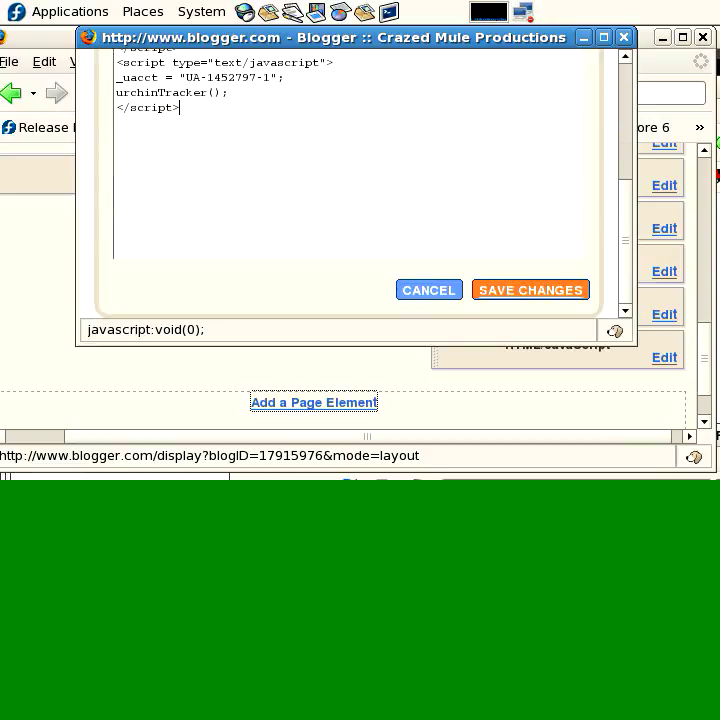
pyautogui.scroll(2, 355, 180)
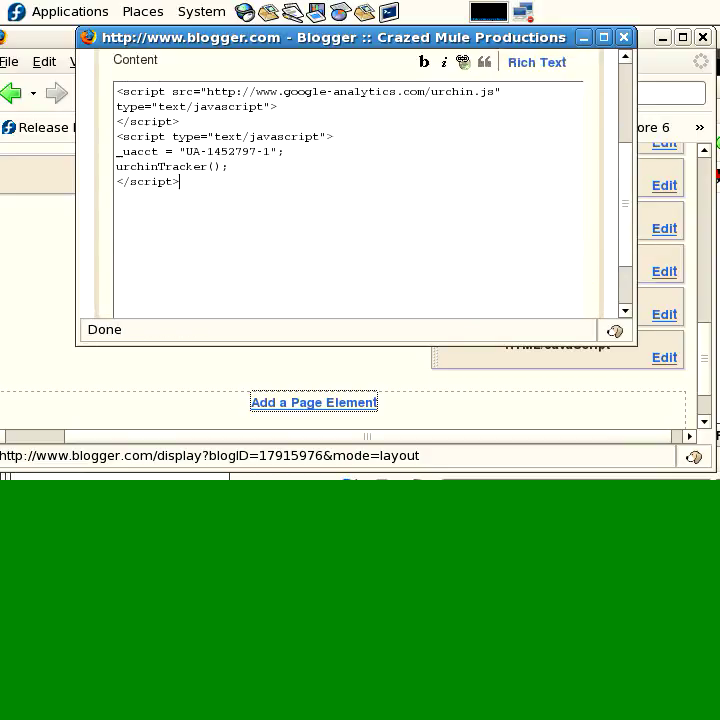
pyautogui.scroll(2, 355, 180)
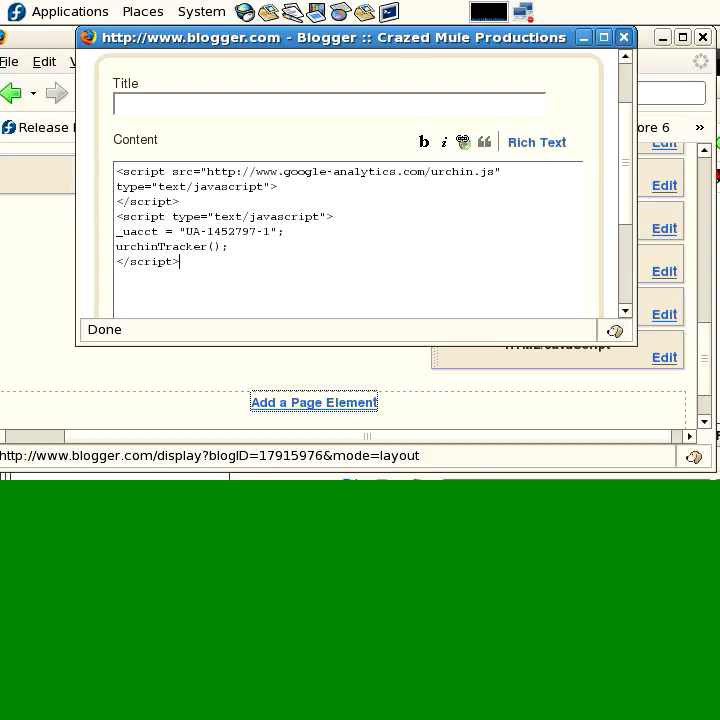
pyautogui.click(623, 37)
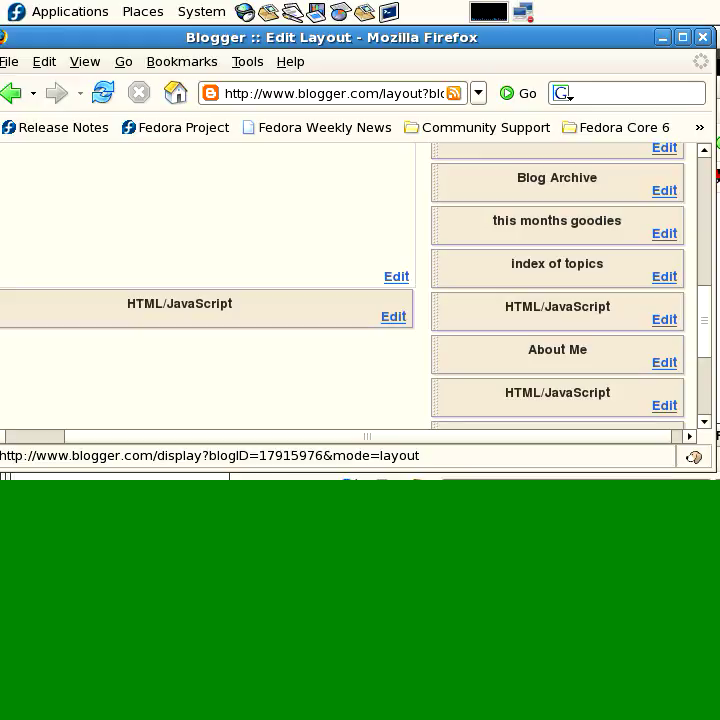
# Open the configuration of a new AdSense page element for the footer area of the layout.
pyautogui.scroll(-5, 350, 290)
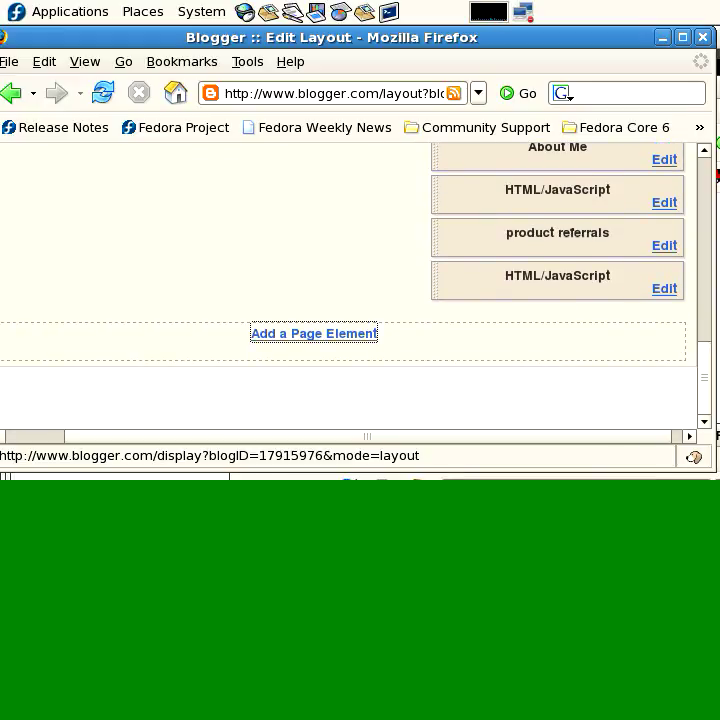
pyautogui.click(314, 333)
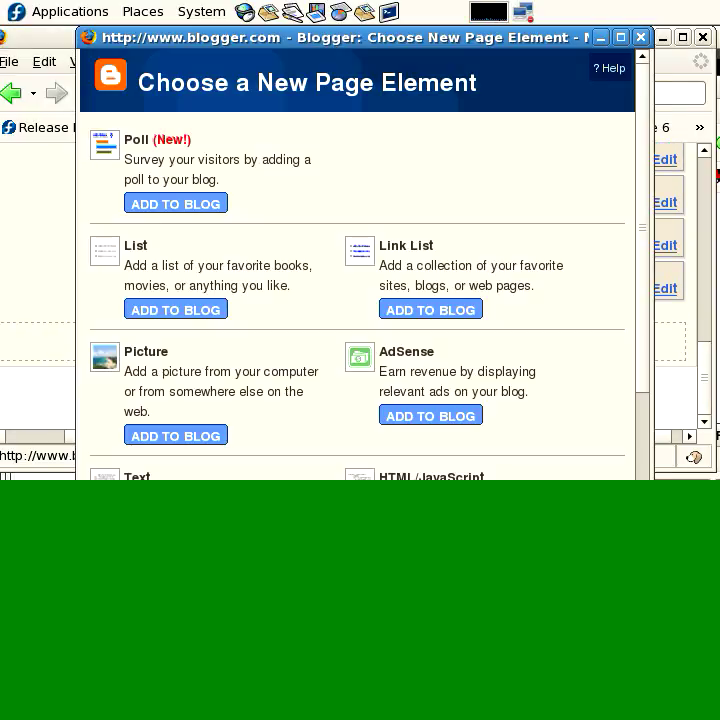
pyautogui.scroll(-1, 357, 300)
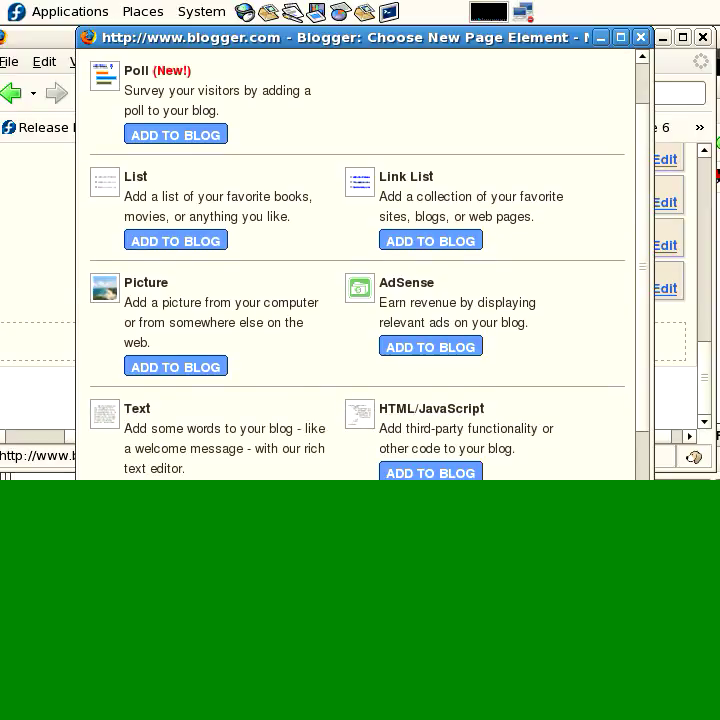
pyautogui.moveTo(434, 283); pyautogui.dragTo(376, 283)
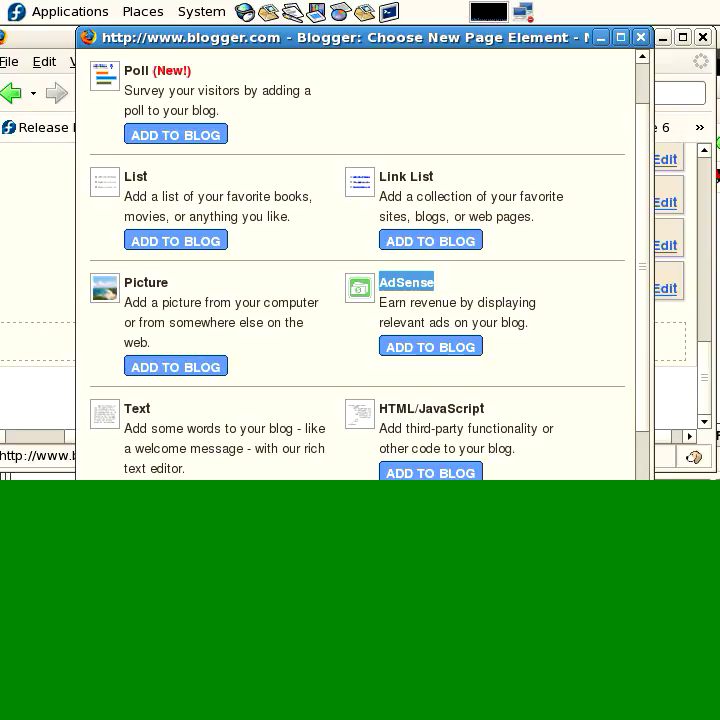
pyautogui.click(430, 346)
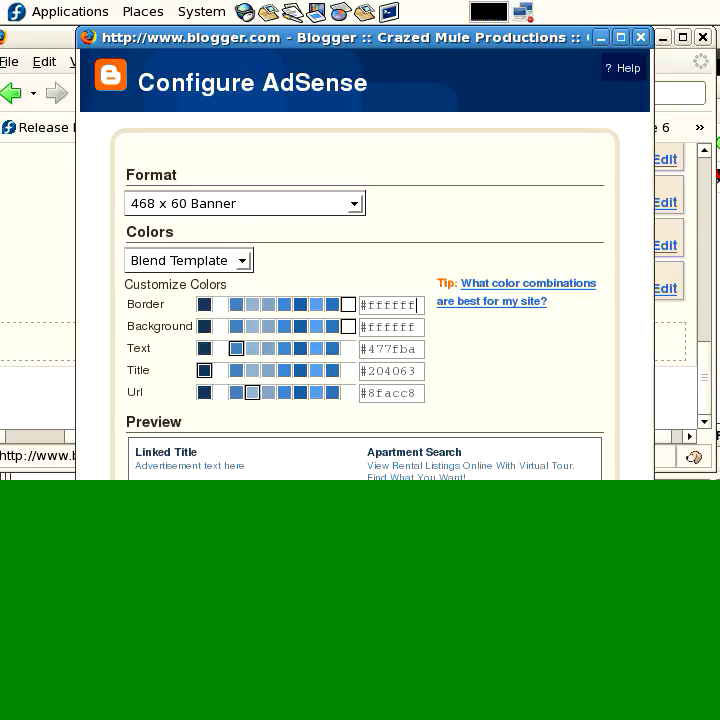
# Examine the AdSense element's border color value and available ad formats, and return to the layout page without saving.
pyautogui.moveTo(418, 305); pyautogui.dragTo(368, 305)
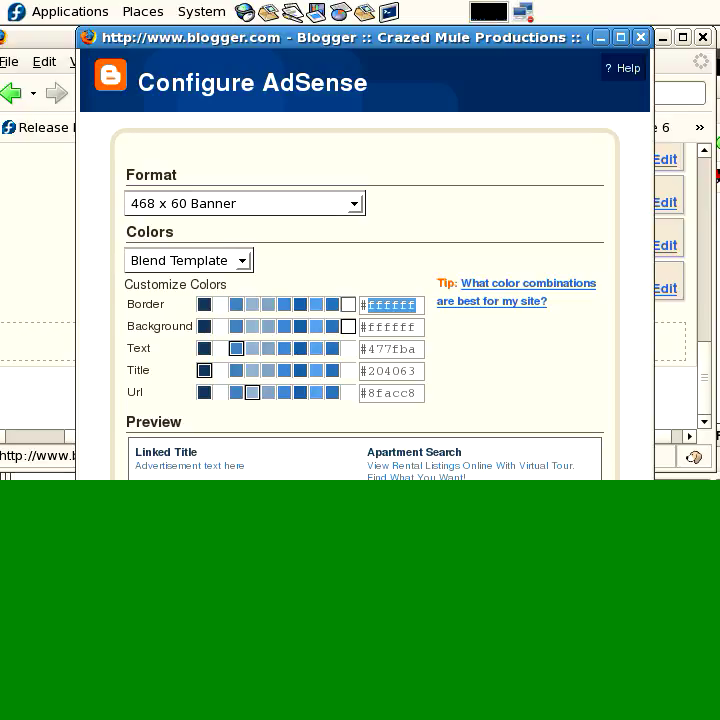
pyautogui.click(354, 203)
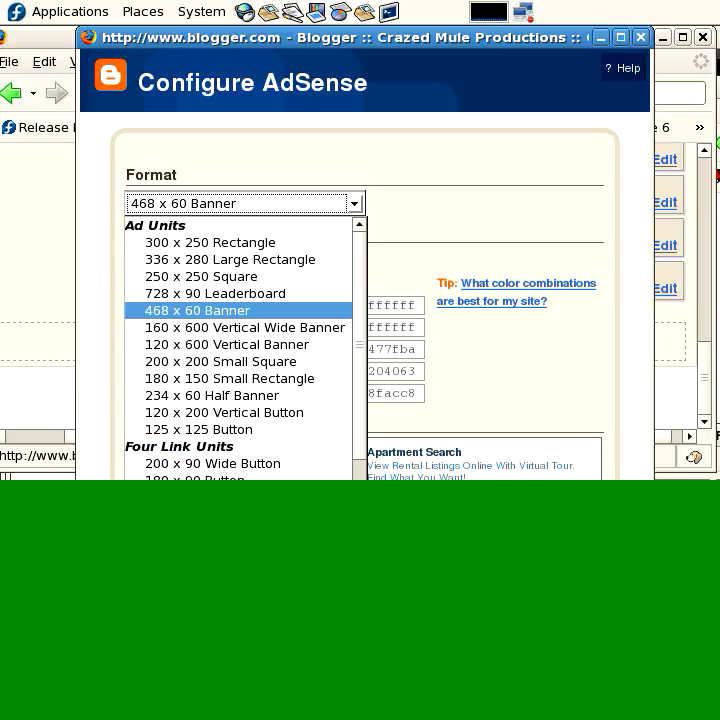
pyautogui.click(354, 203)
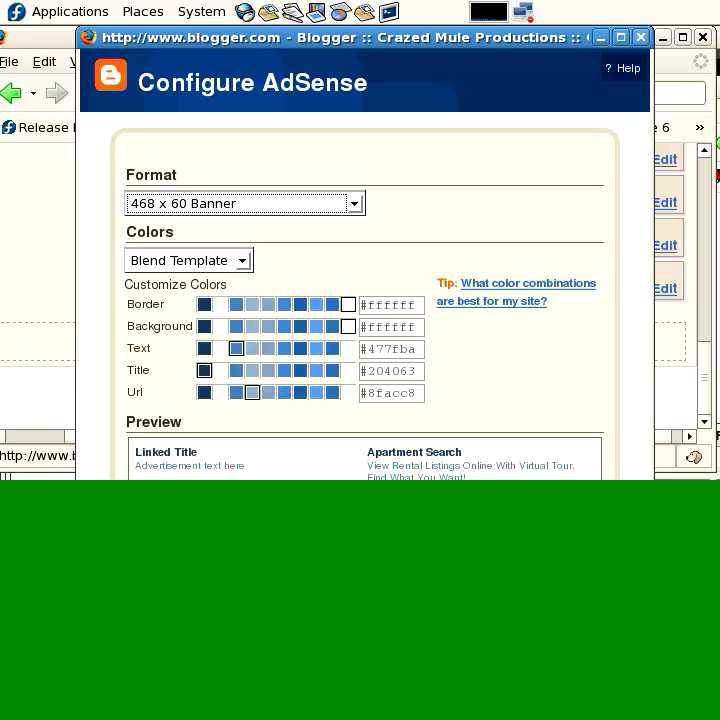
pyautogui.click(640, 38)
pyautogui.moveTo(331, 37); pyautogui.dragTo(355, 37)
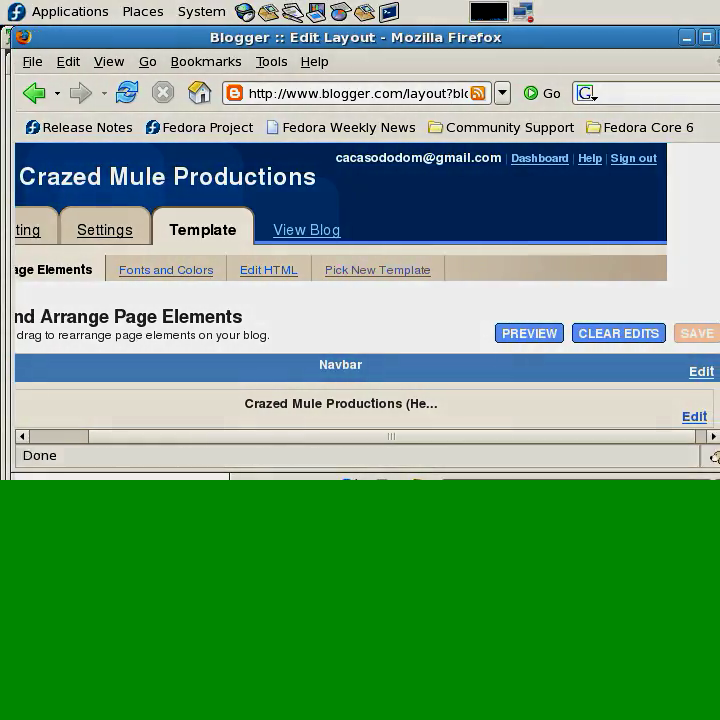